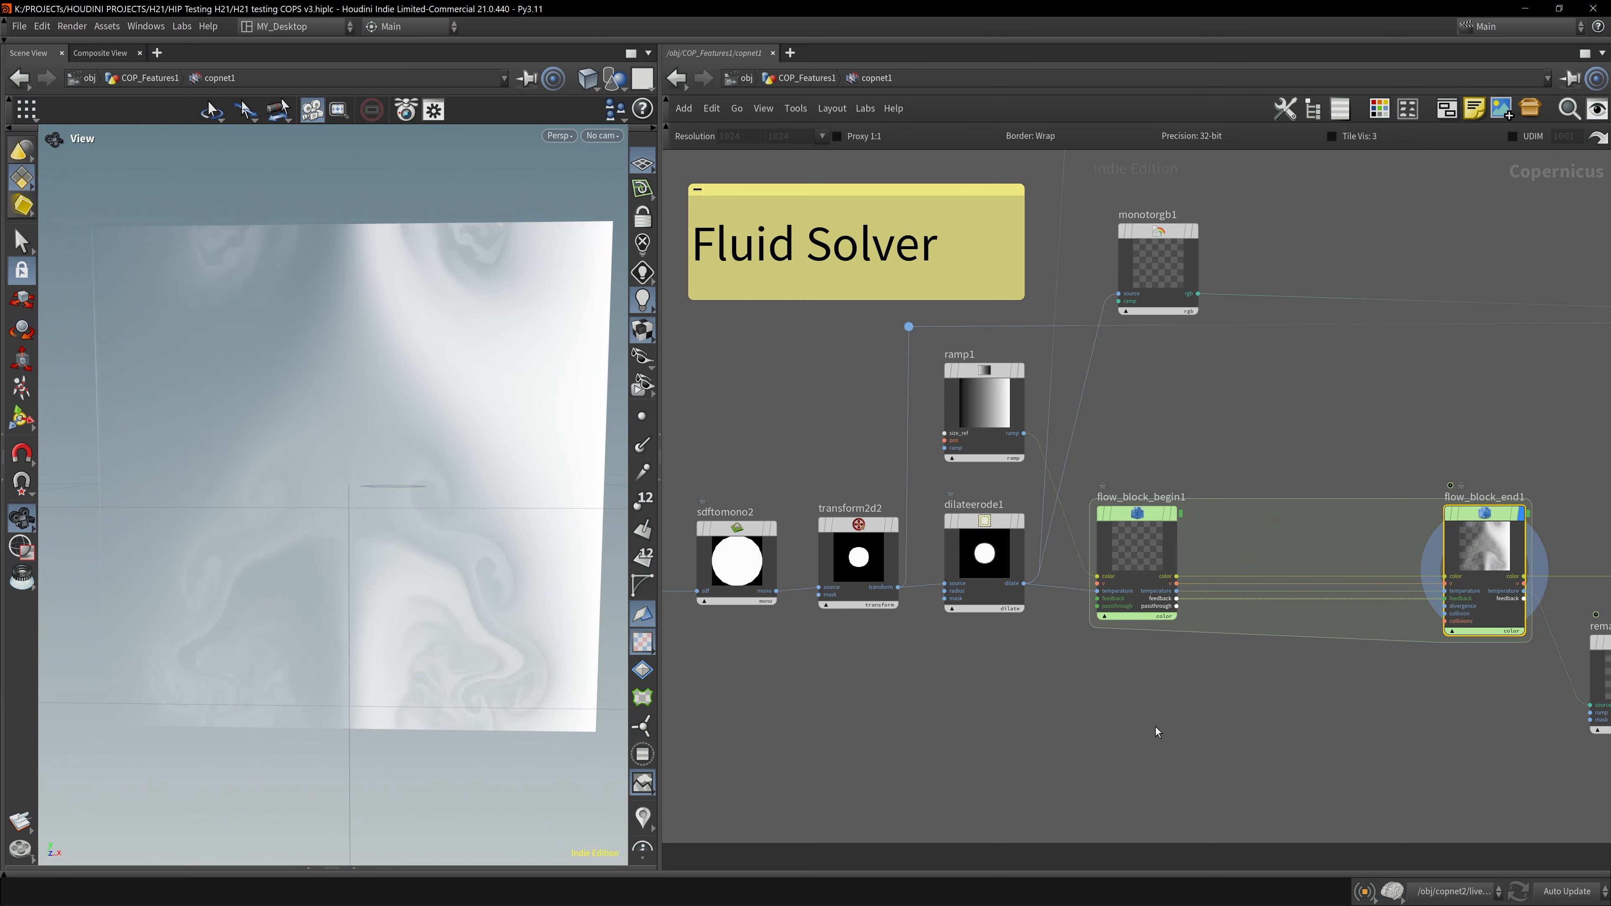
- Search the Tab menu for the flow block nodes
{"action": "key", "text": "Tab"}
{"action": "type", "text": "flow"}
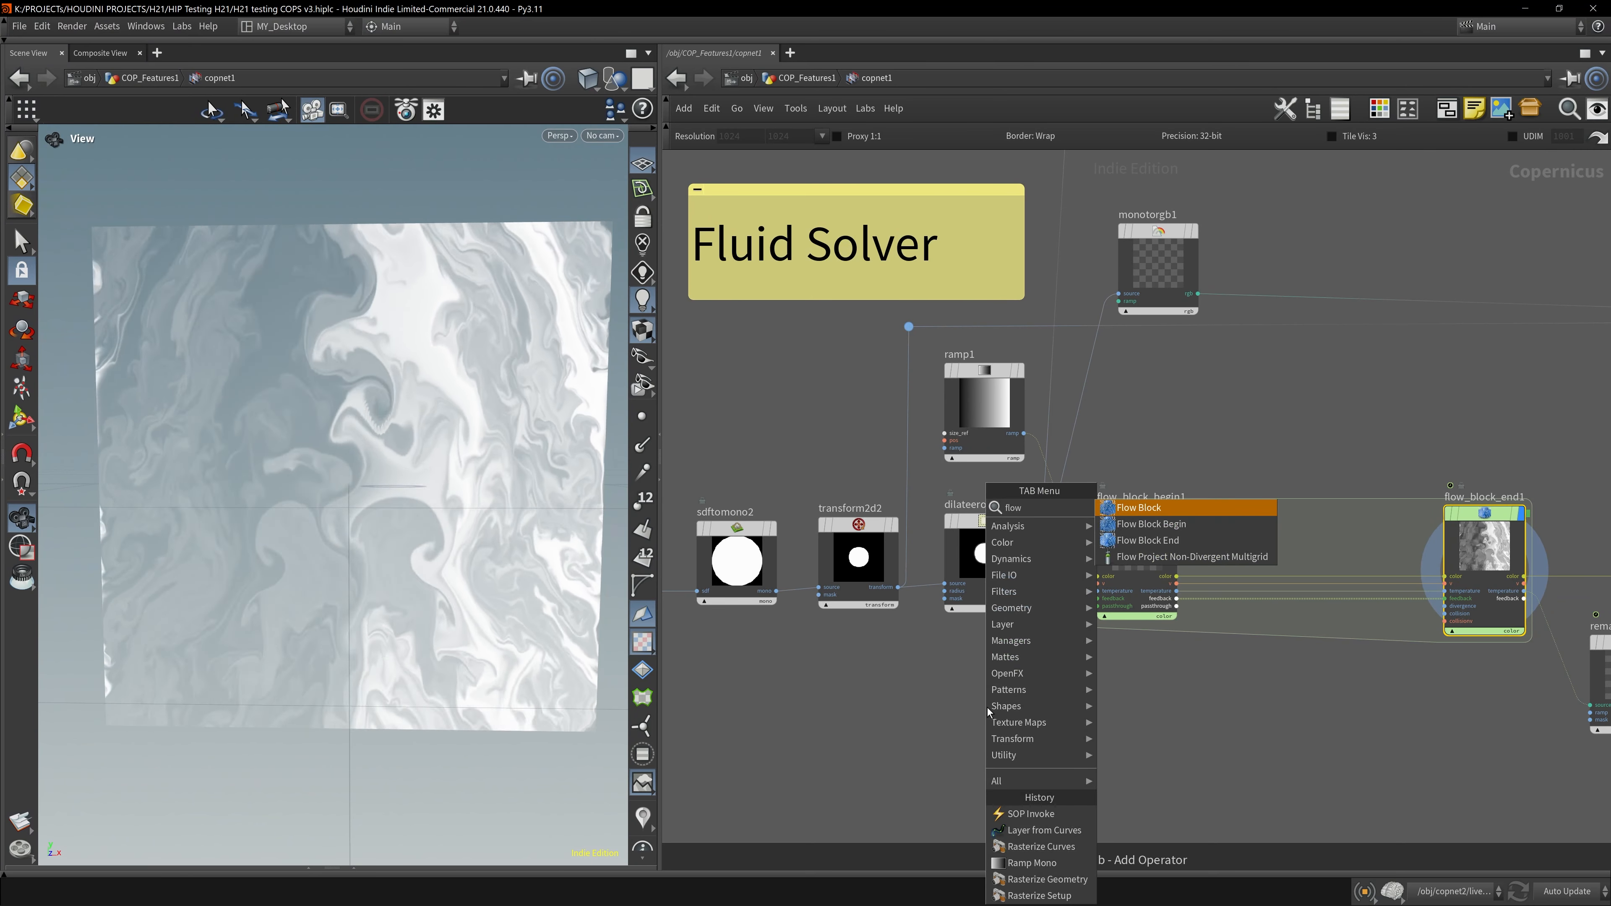
{"action": "key", "text": "Return"}
{"action": "left_click", "coordinate": [1043, 749]}
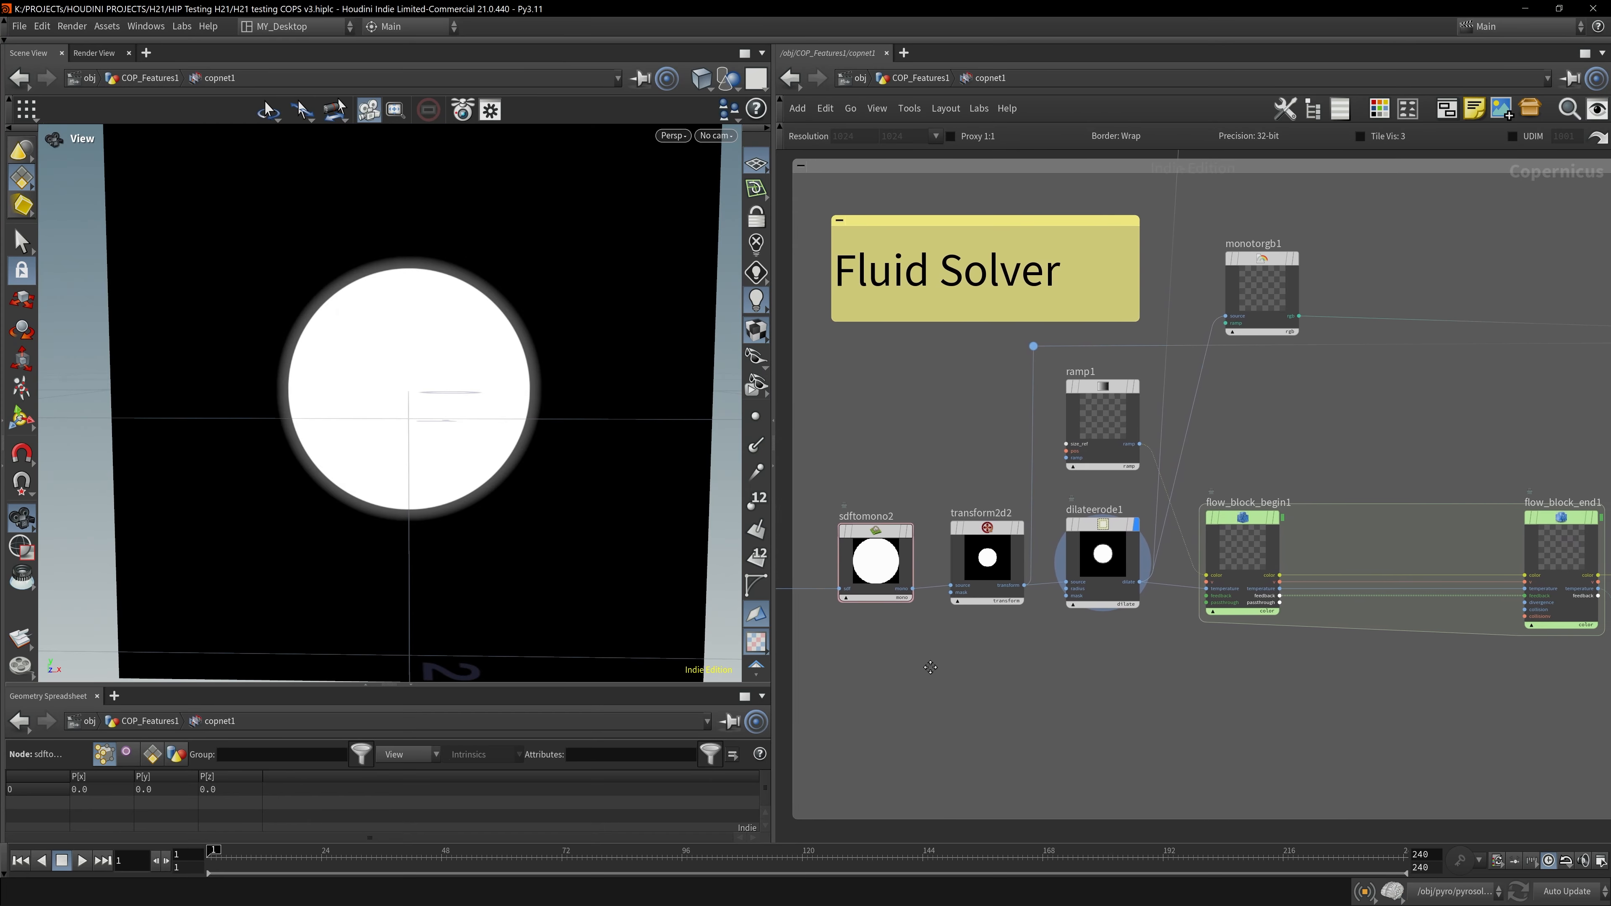
- Inspect the circle source nodes sdftomono2 and dilateerode1 in the viewer
{"action": "left_click_drag", "start_coordinate": [859, 648], "coordinate": [976, 493]}
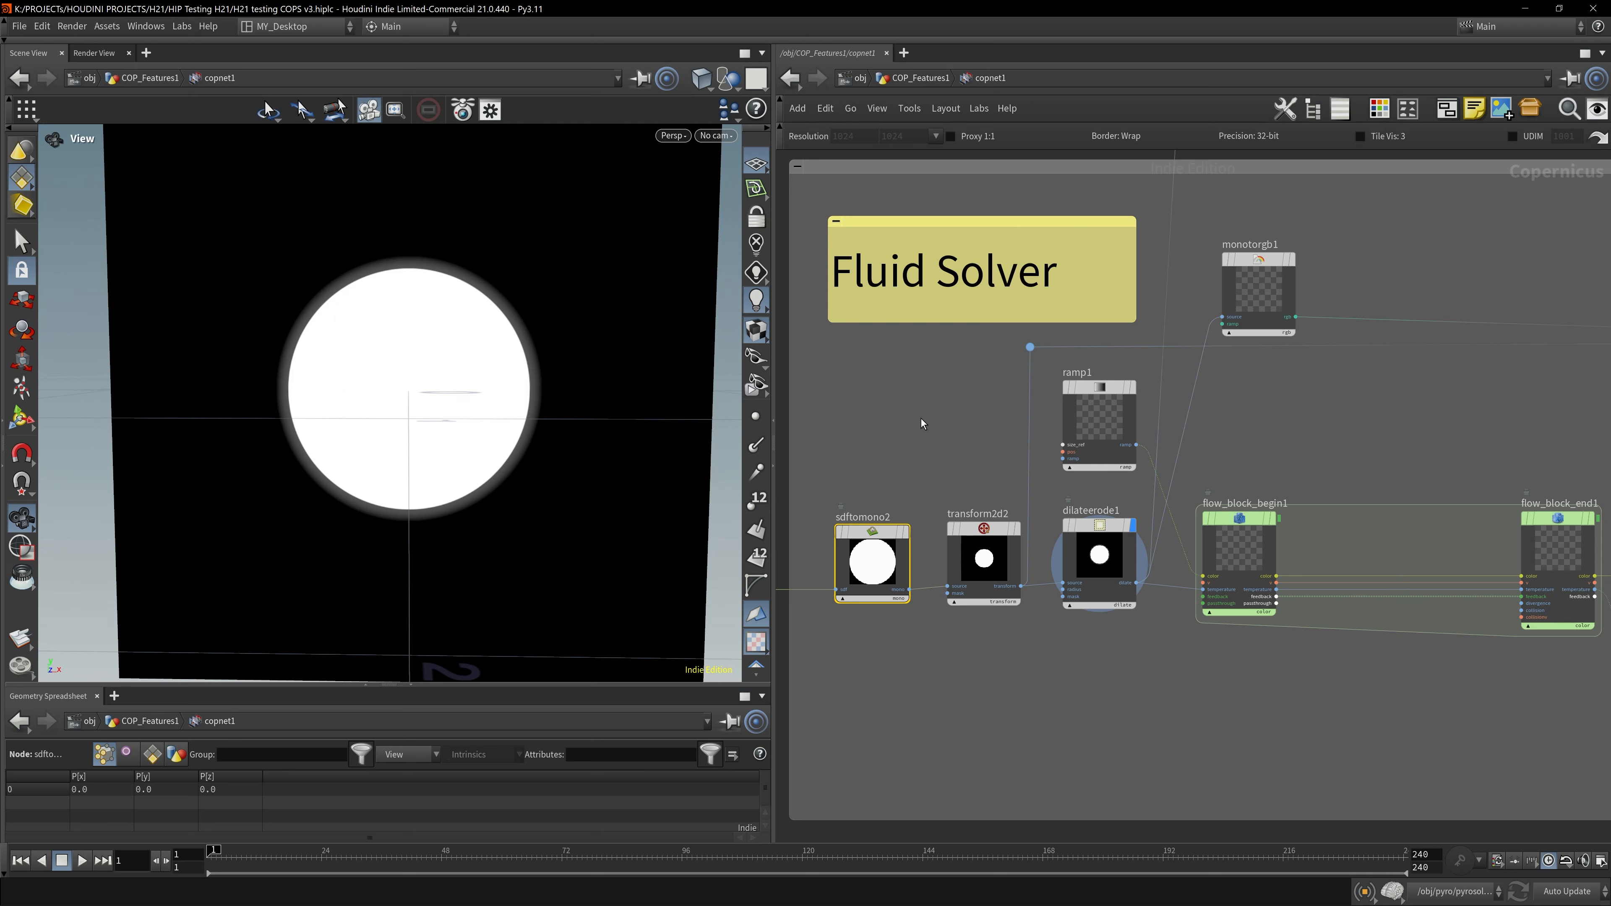
{"action": "left_click", "coordinate": [1017, 527]}
{"action": "left_click", "coordinate": [1116, 557]}
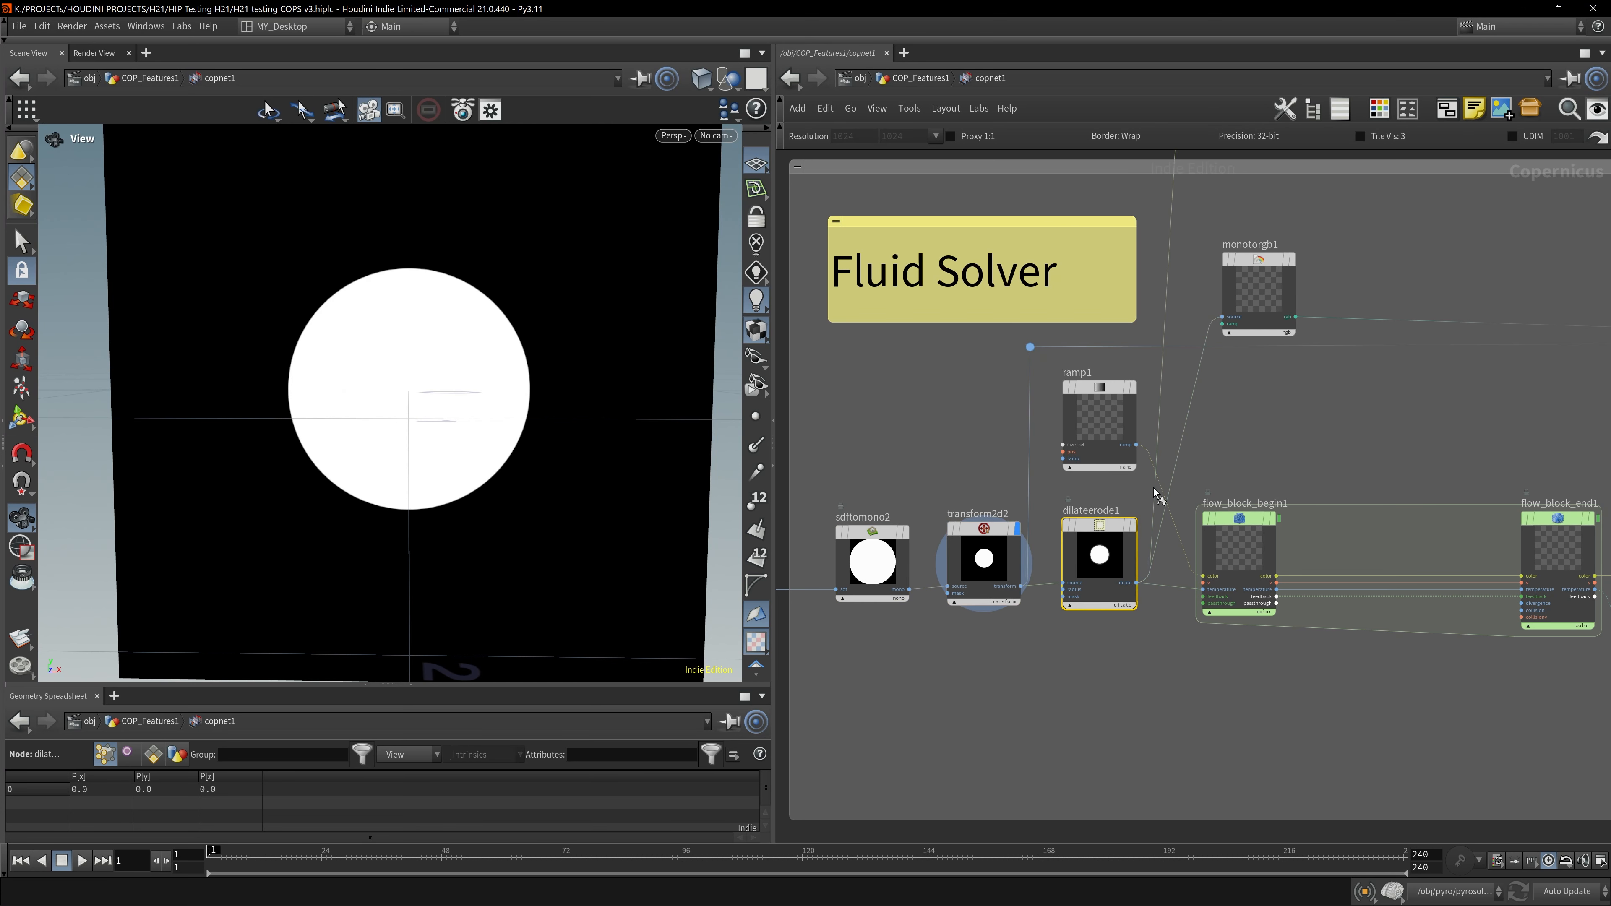
{"action": "key", "text": "r"}
{"action": "left_click_drag", "start_coordinate": [525, 259], "coordinate": [481, 283]}
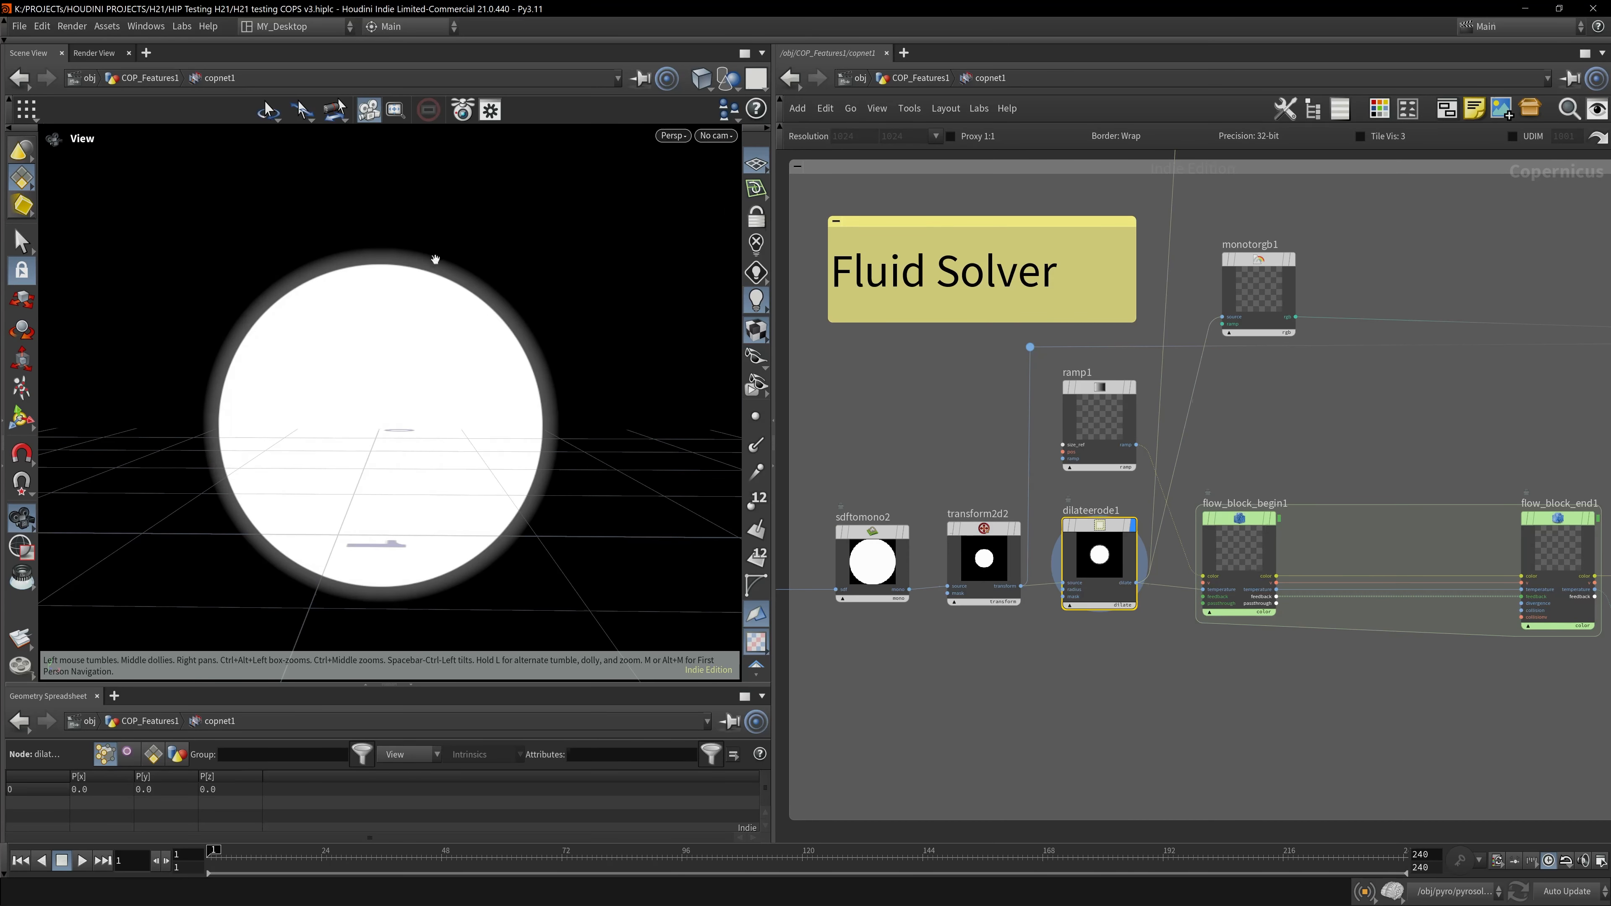
- Examine the ramp1 node and the flow_block_end1 output feeding the fluid block
{"action": "scroll", "coordinate": [1197, 552], "scroll_direction": "up", "scroll_amount": 5}
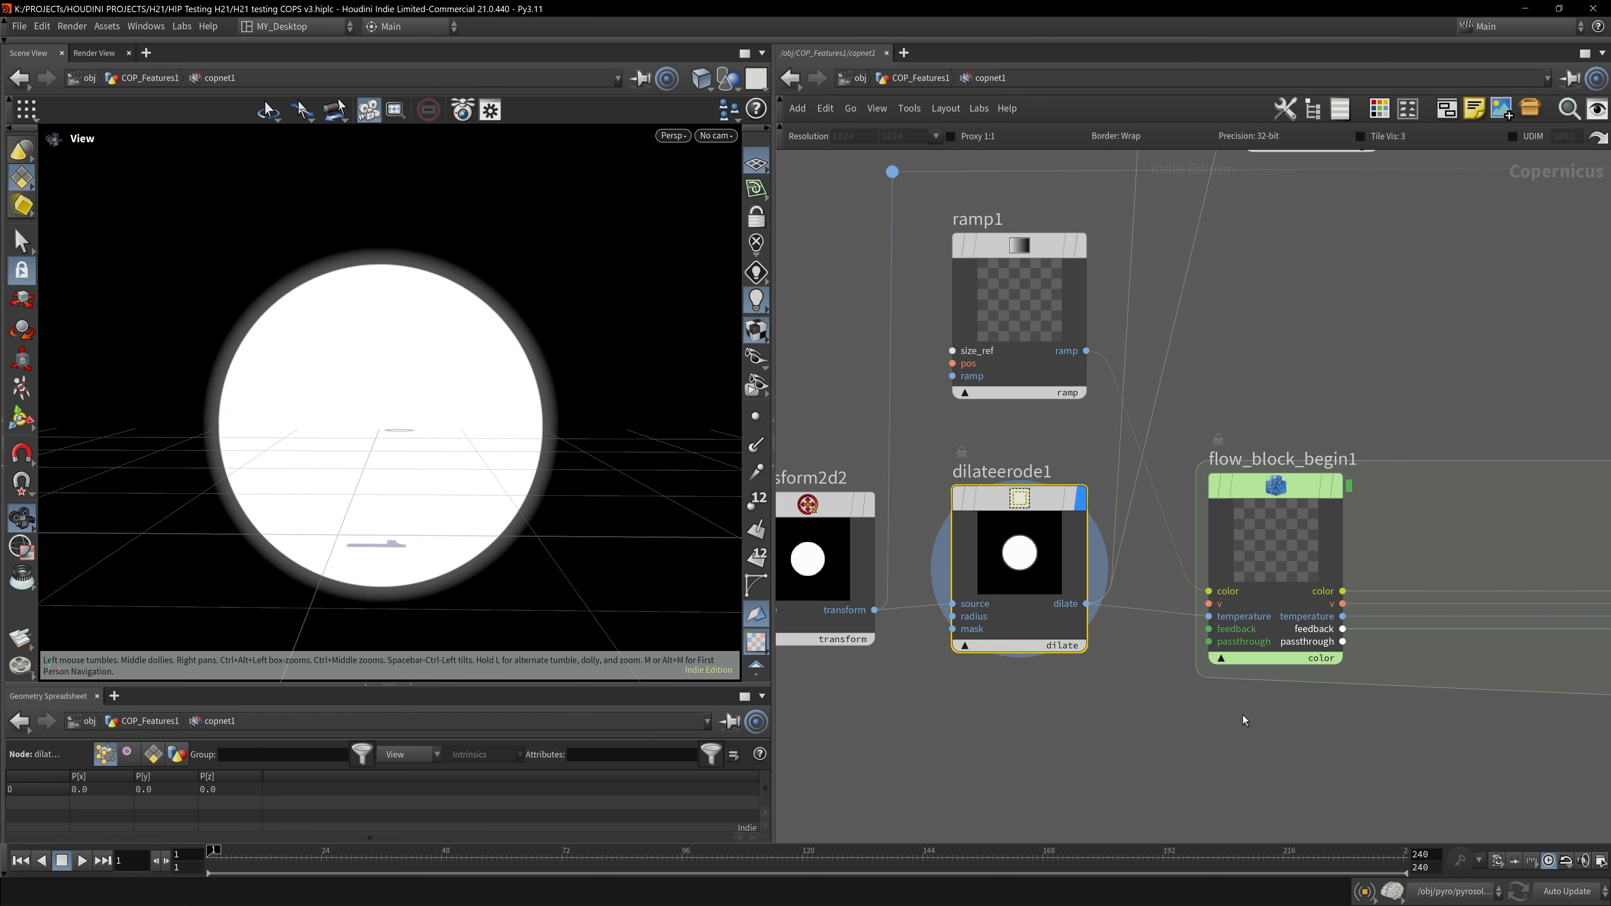
{"action": "scroll", "coordinate": [1302, 659], "scroll_direction": "down", "scroll_amount": 5}
{"action": "middle_click_drag", "start_coordinate": [1357, 707], "coordinate": [1168, 705]}
{"action": "left_click_drag", "start_coordinate": [1105, 702], "coordinate": [1440, 553]}
{"action": "left_click_drag", "start_coordinate": [1305, 714], "coordinate": [1430, 529]}
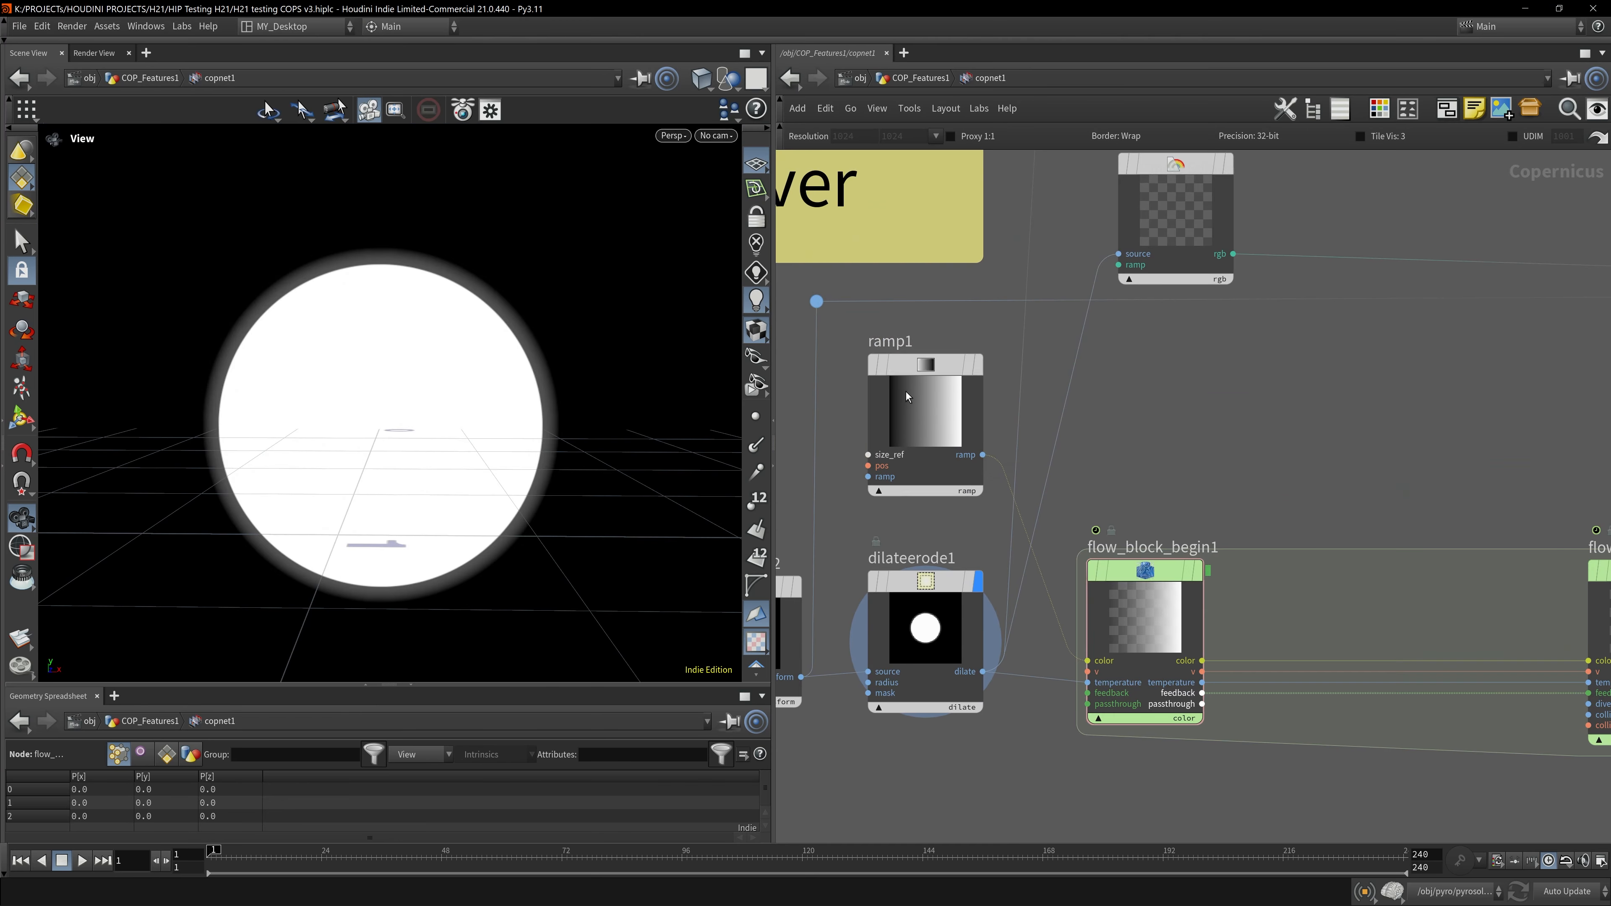
{"action": "left_click", "coordinate": [907, 396]}
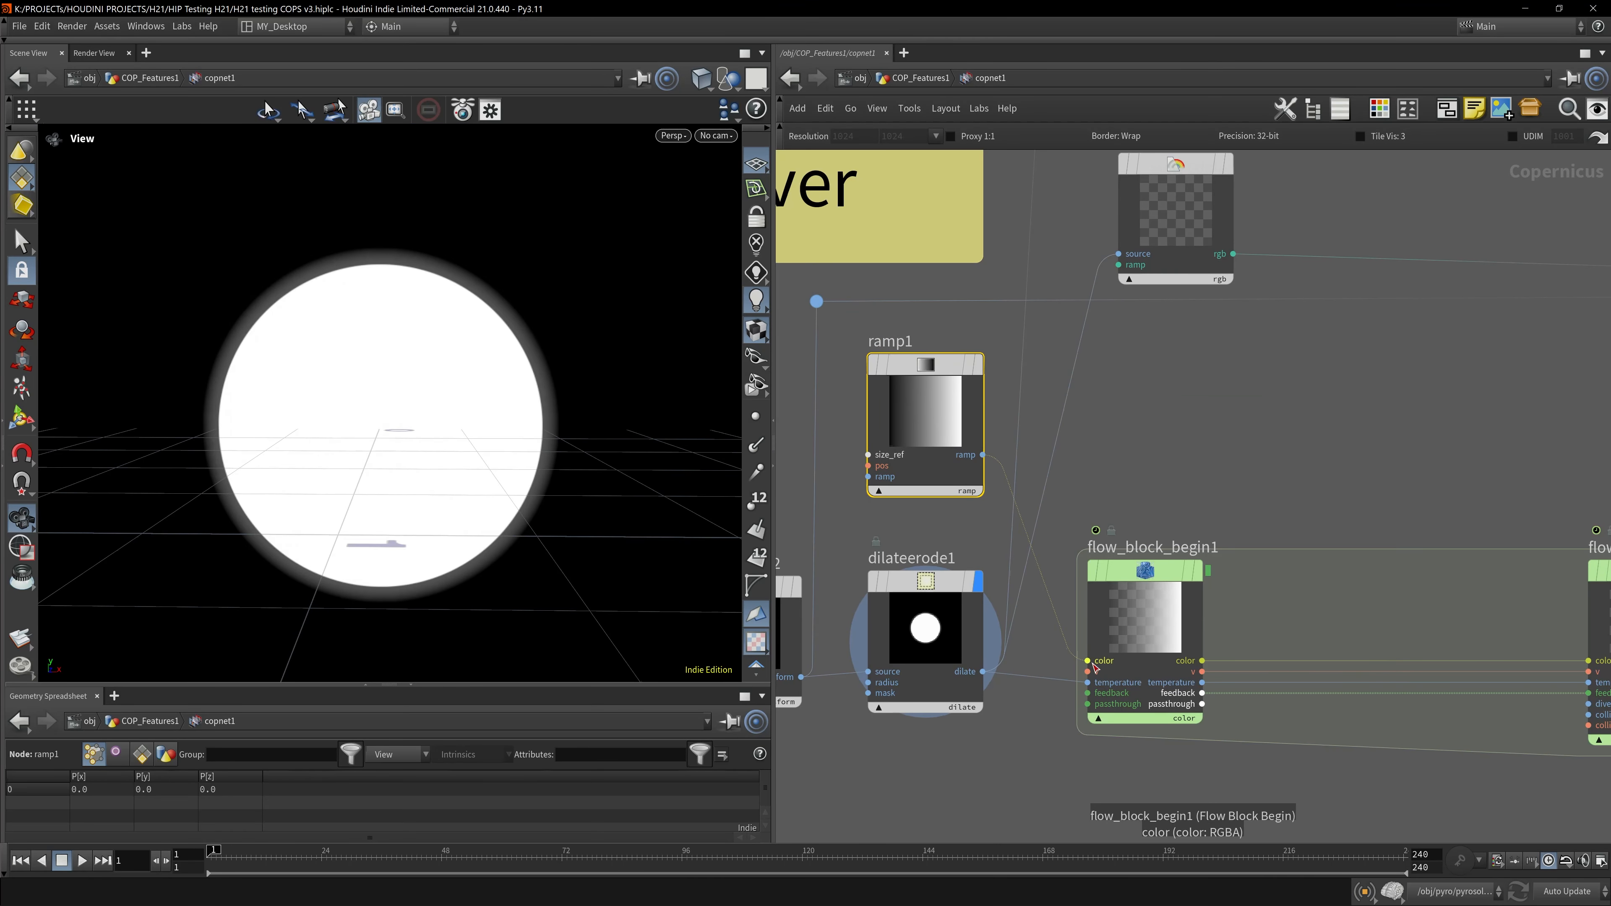
{"action": "scroll", "coordinate": [1094, 665], "scroll_direction": "down", "scroll_amount": 3}
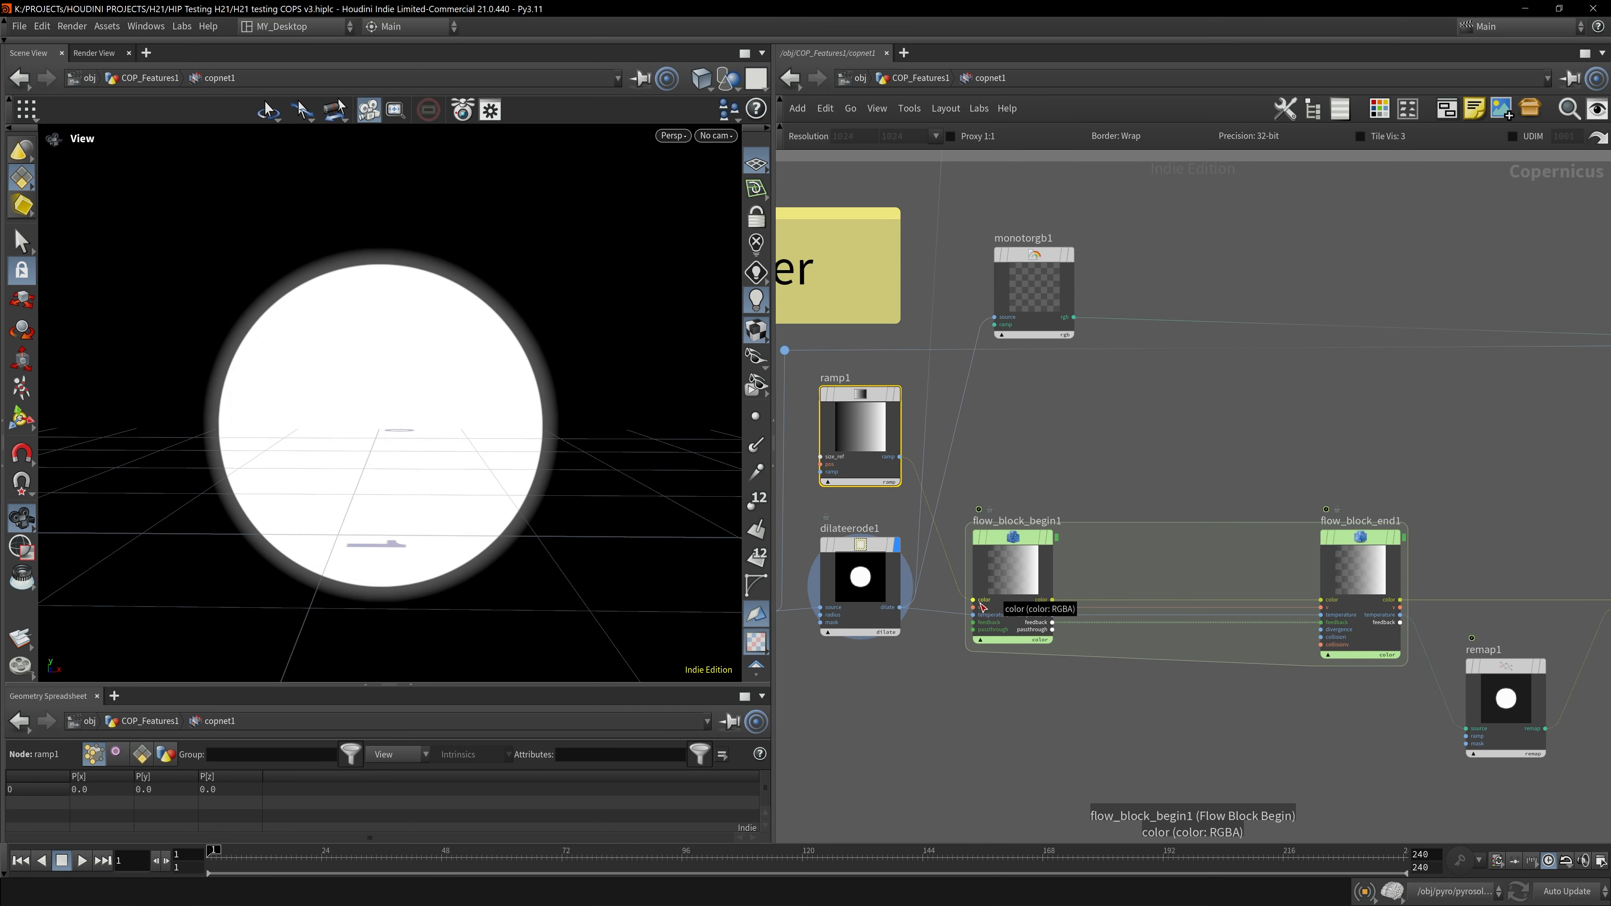
{"action": "left_click", "coordinate": [1363, 561]}
{"action": "key", "text": "r"}
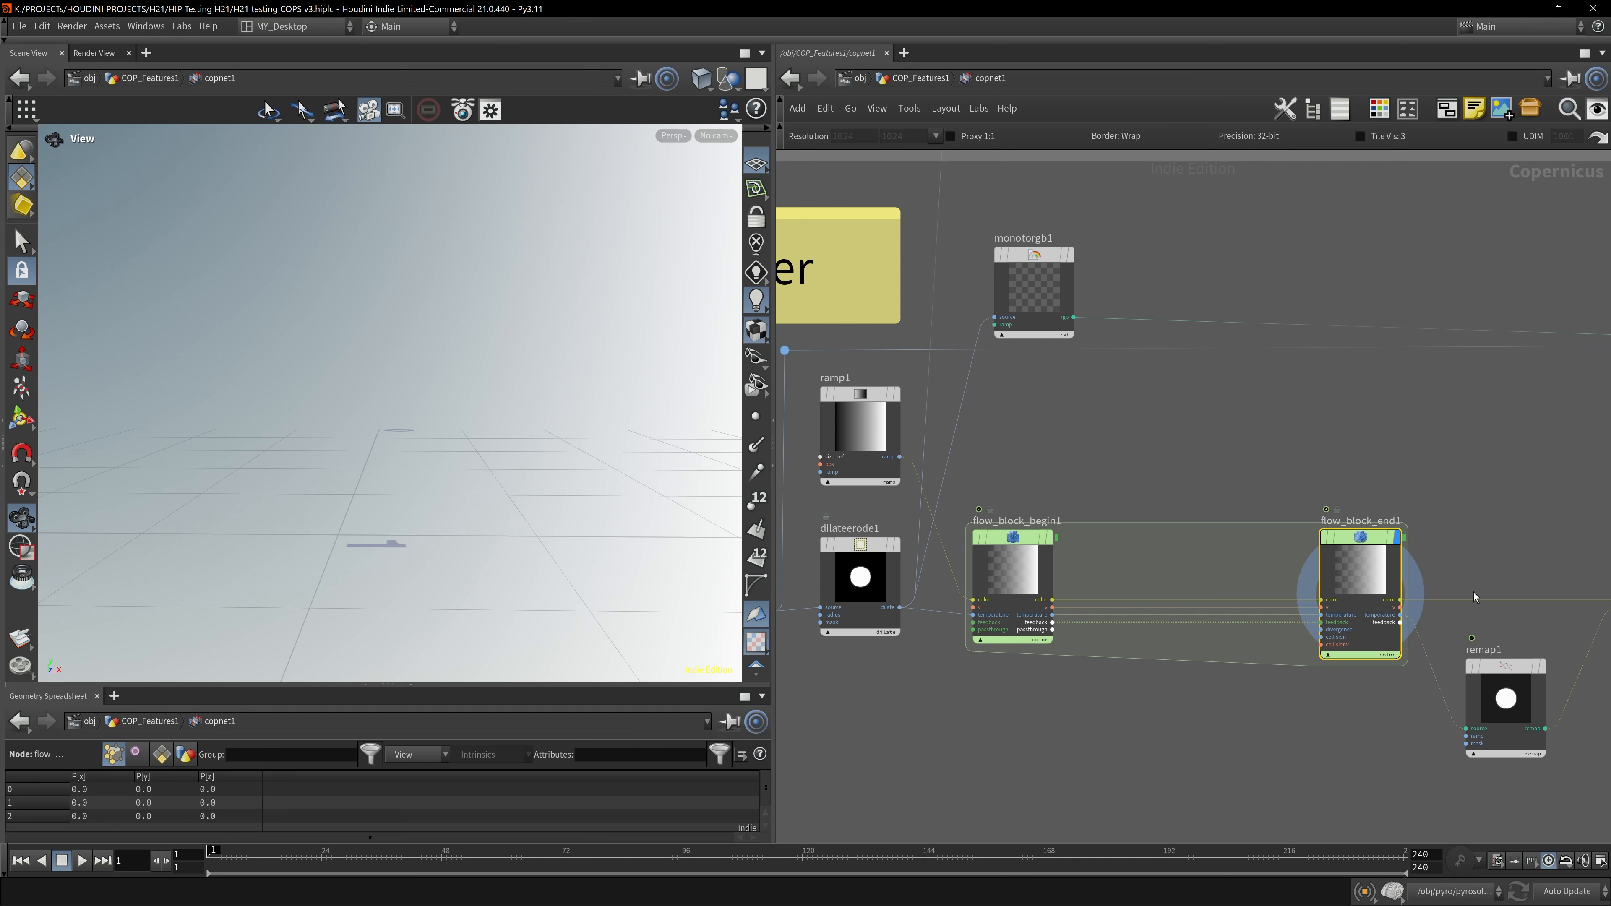
- View flow_block_end1 in the Composite View and play the fluid simulation
{"action": "left_click", "coordinate": [95, 53]}
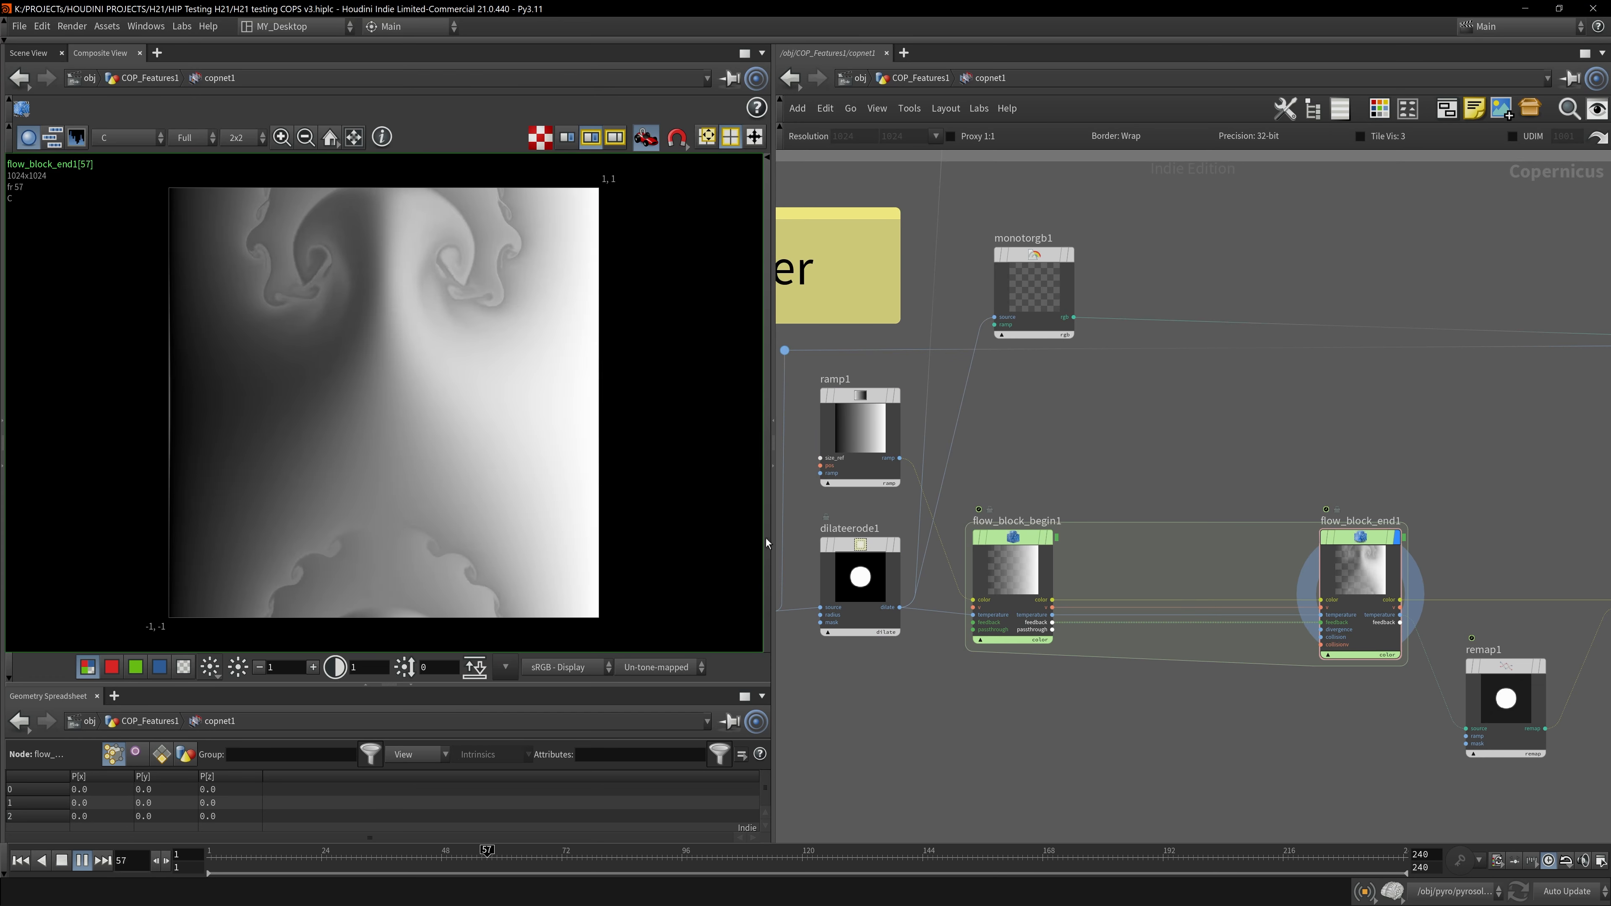
{"action": "key", "text": "ctrl+Up"}
{"action": "key", "text": "Up"}
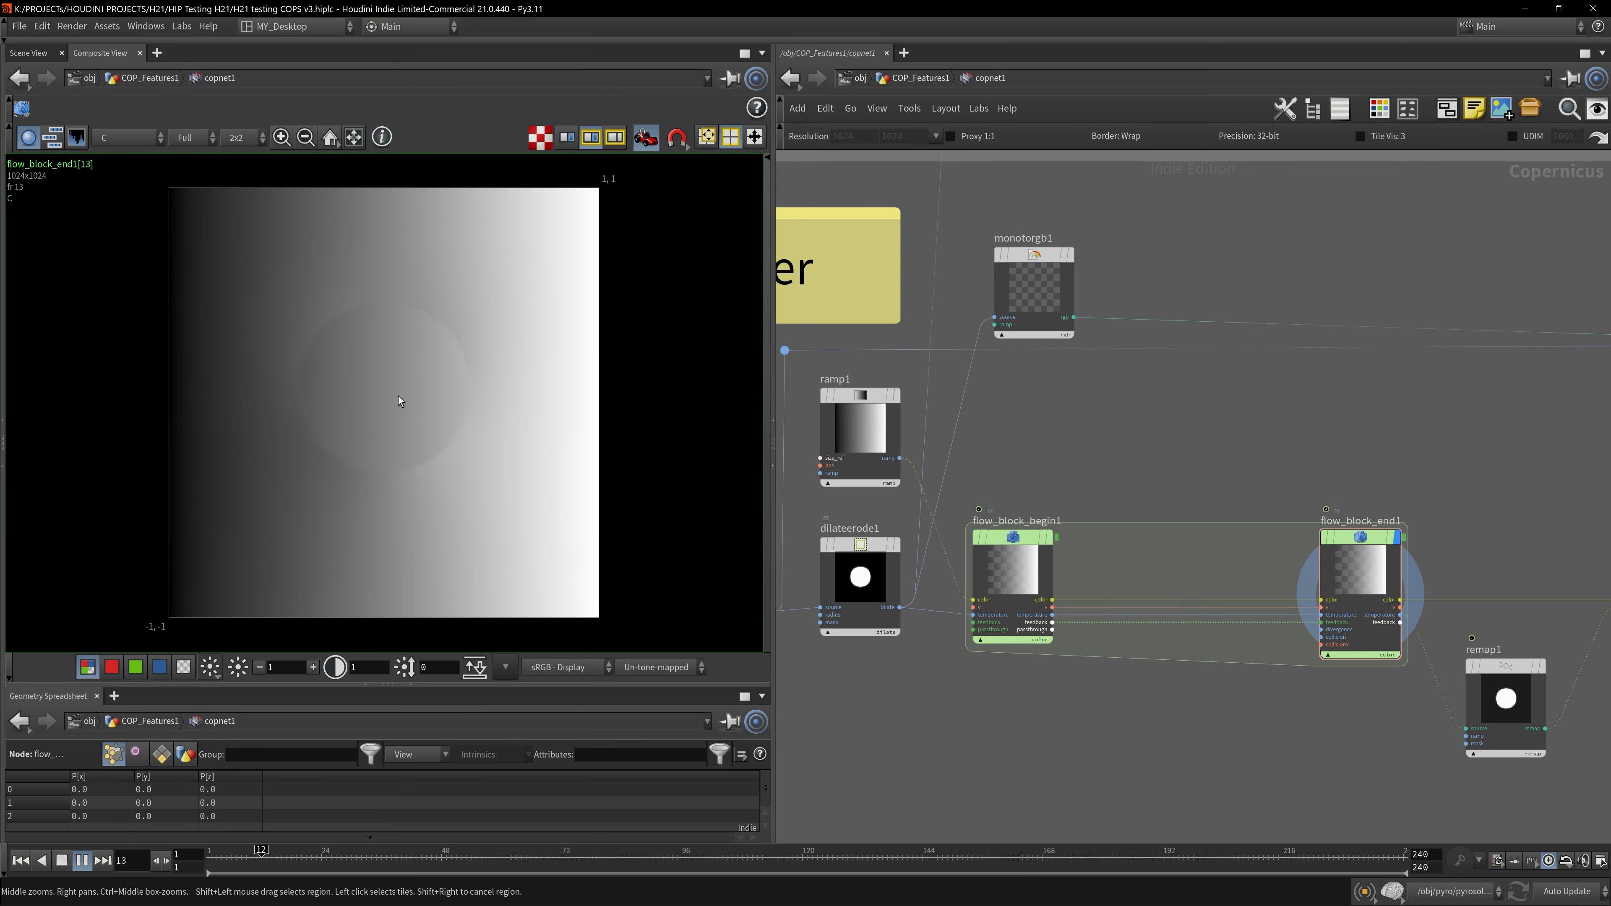
{"action": "key", "text": "Up"}
{"action": "key", "text": "Up"}
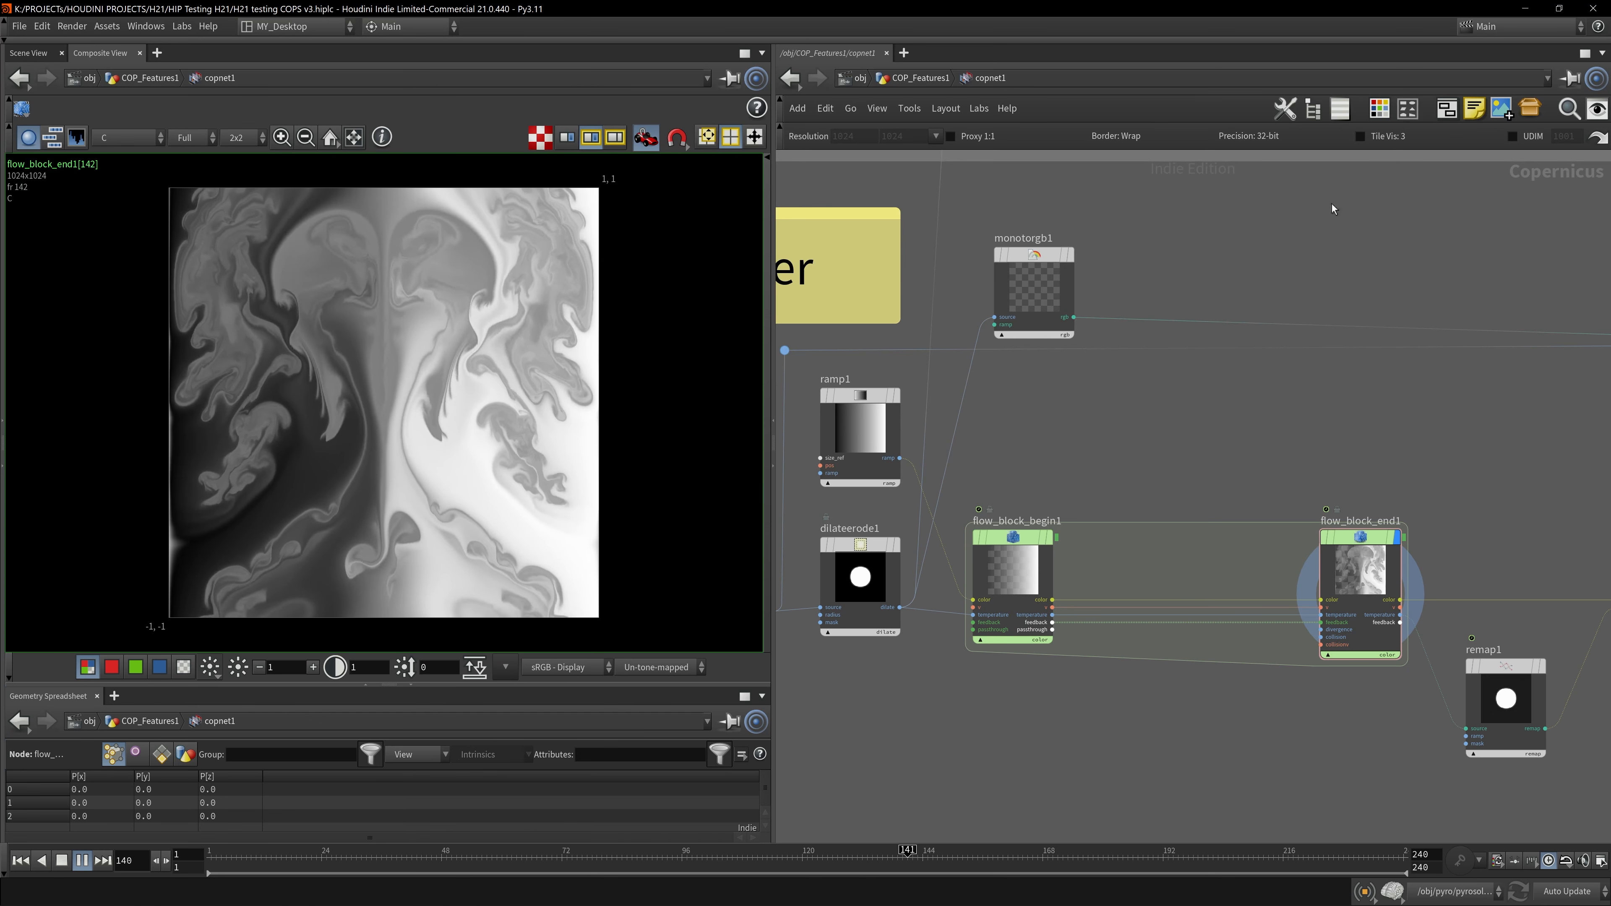
{"action": "key", "text": "Up"}
- Examine the flow_block_begin1 parameters and its input connections
{"action": "middle_click_drag", "start_coordinate": [1085, 500], "coordinate": [1048, 449]}
{"action": "left_click", "coordinate": [977, 526]}
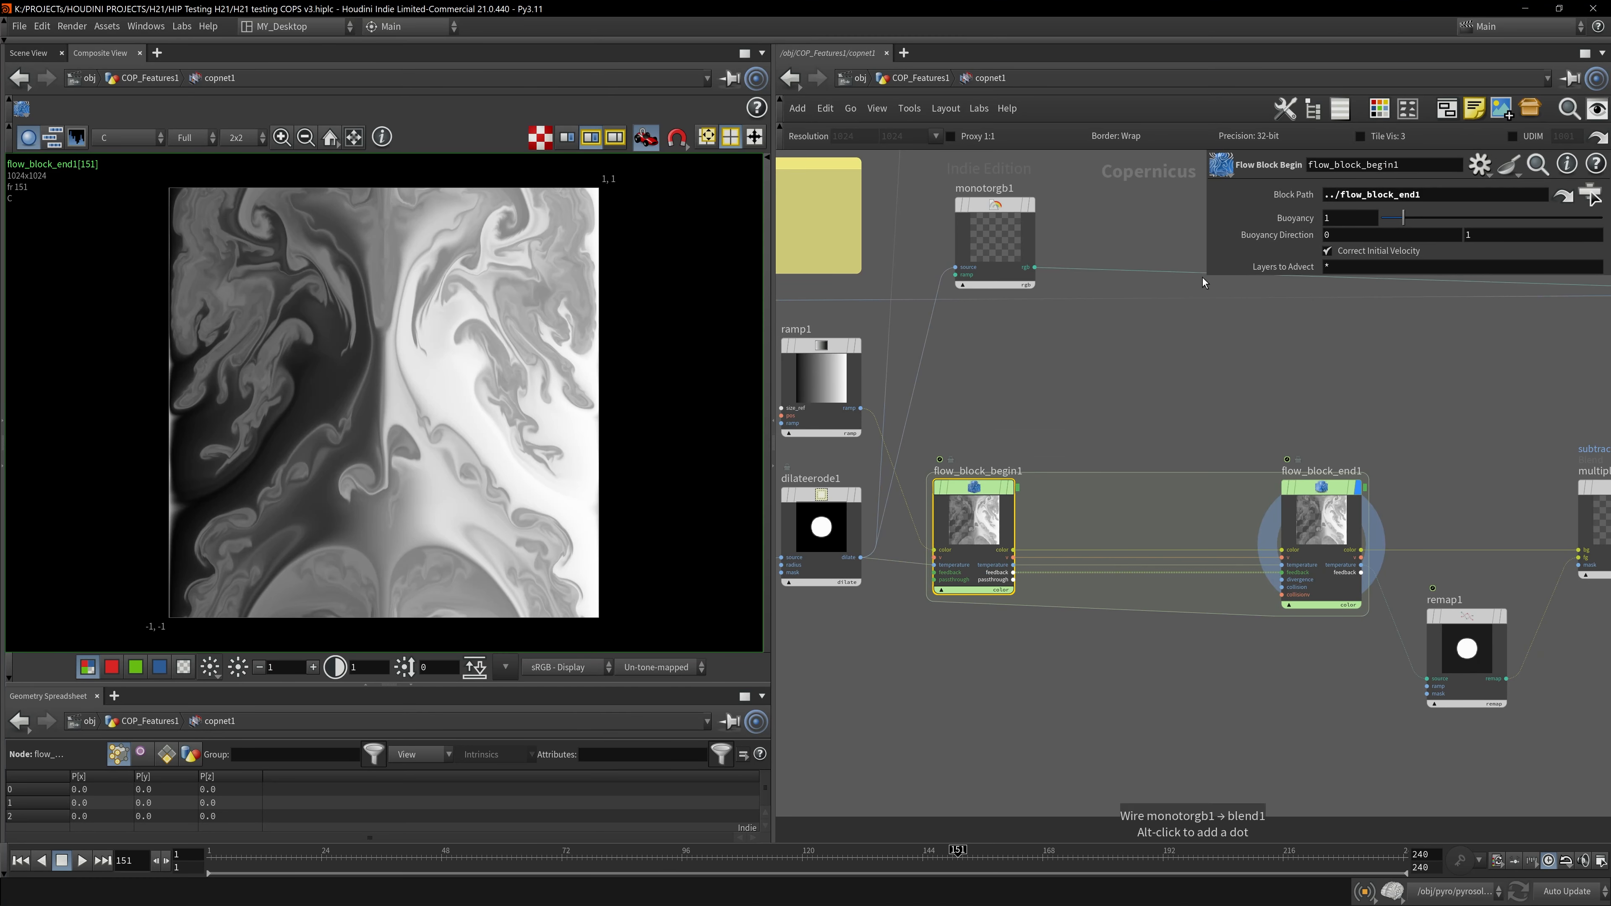
{"action": "left_click_drag", "start_coordinate": [1207, 281], "coordinate": [1278, 395]}
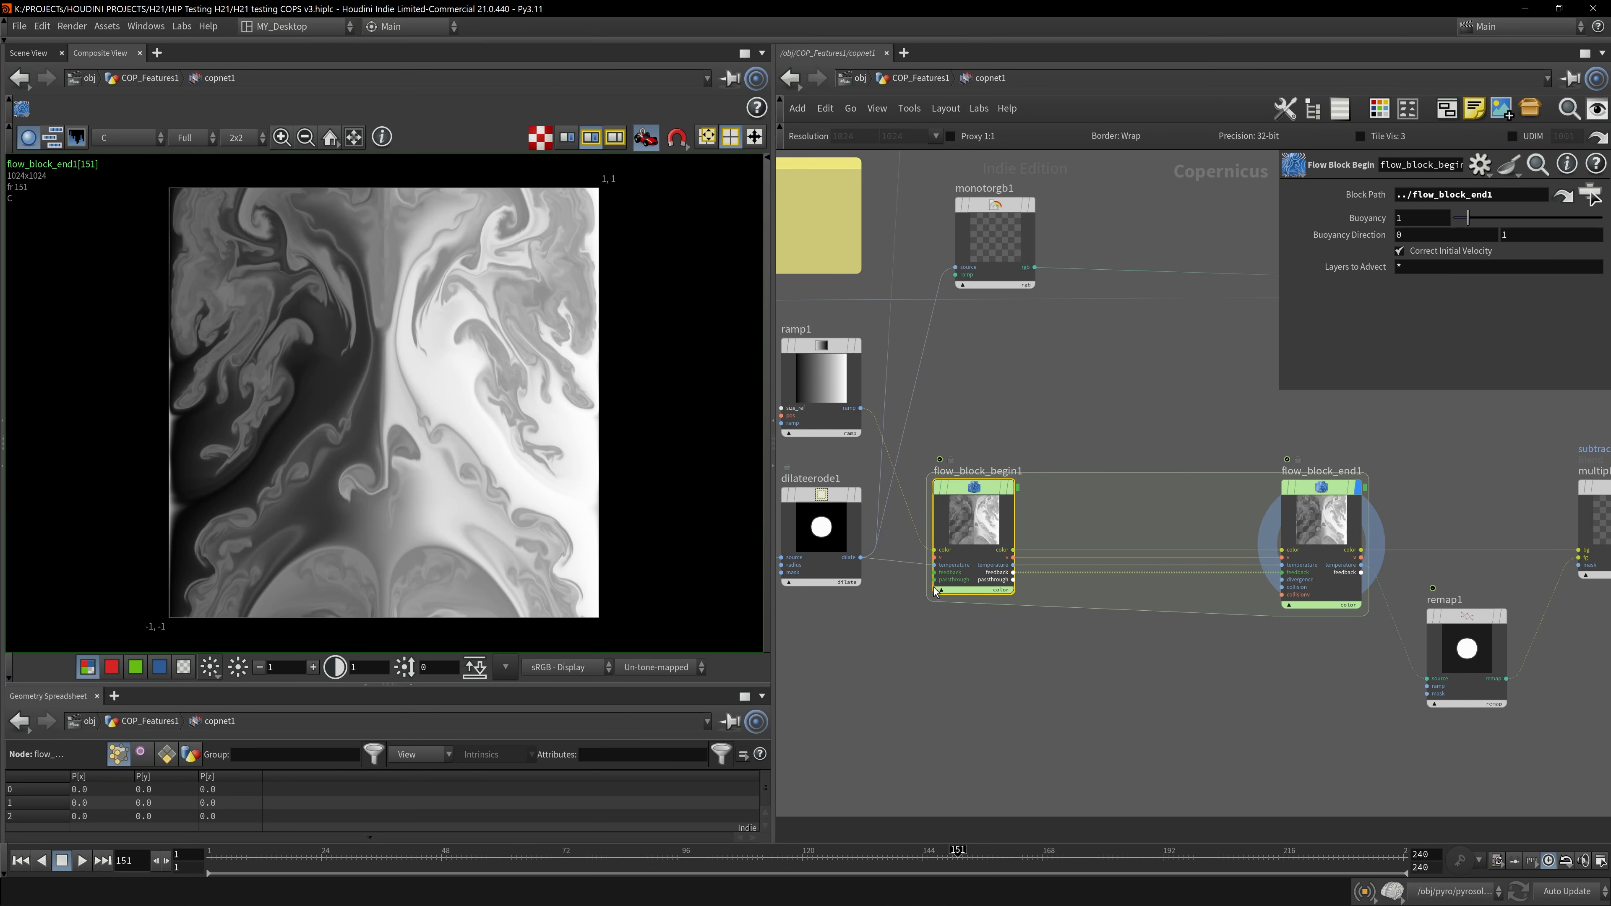
{"action": "scroll", "coordinate": [942, 583], "scroll_direction": "up", "scroll_amount": 3}
{"action": "middle_click_drag", "start_coordinate": [843, 625], "coordinate": [990, 708]}
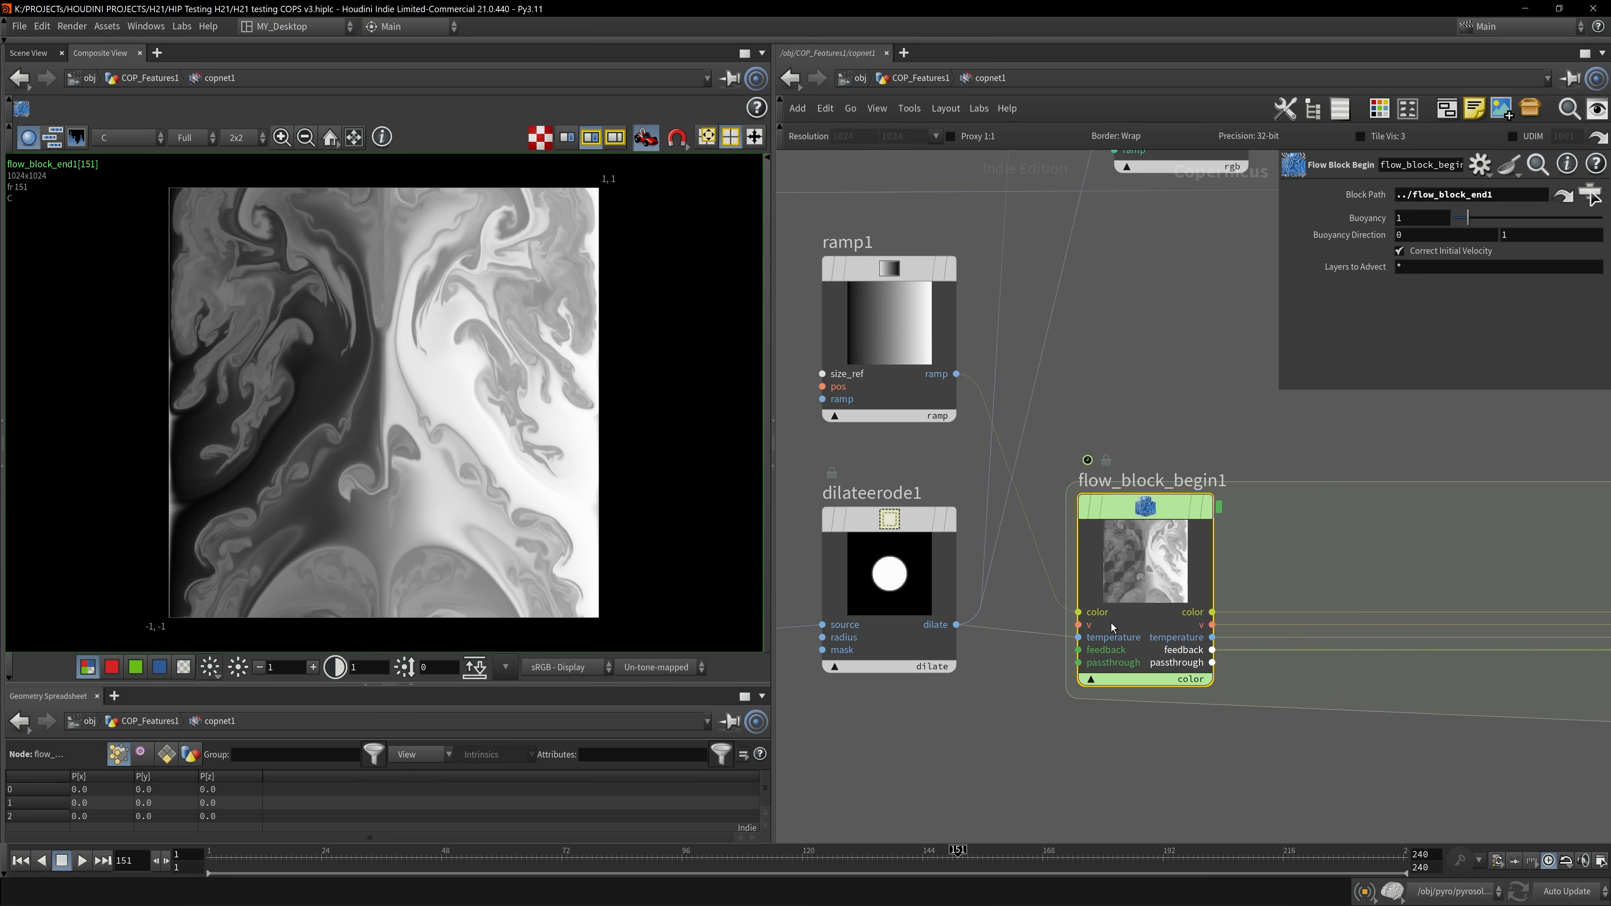
{"action": "scroll", "coordinate": [1103, 624], "scroll_direction": "down", "scroll_amount": 4}
- Display the OUT_FLIP_Solver node and play through the coloured fluid result
{"action": "left_click", "coordinate": [1414, 591]}
{"action": "middle_click_drag", "start_coordinate": [1538, 521], "coordinate": [924, 489]}
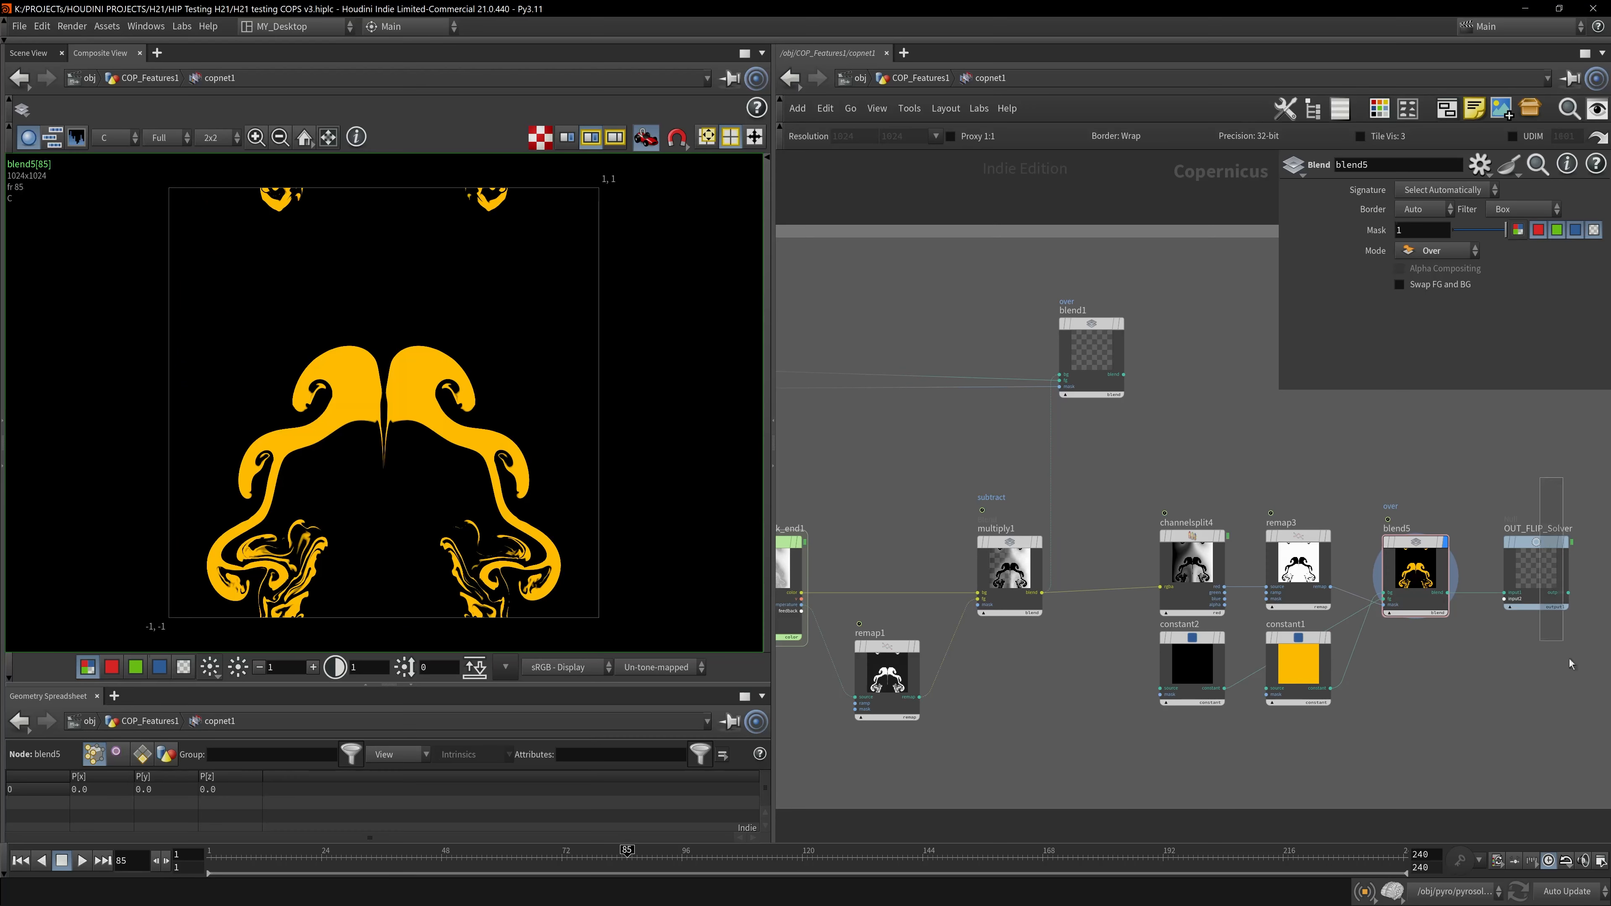
{"action": "left_click", "coordinate": [1546, 602]}
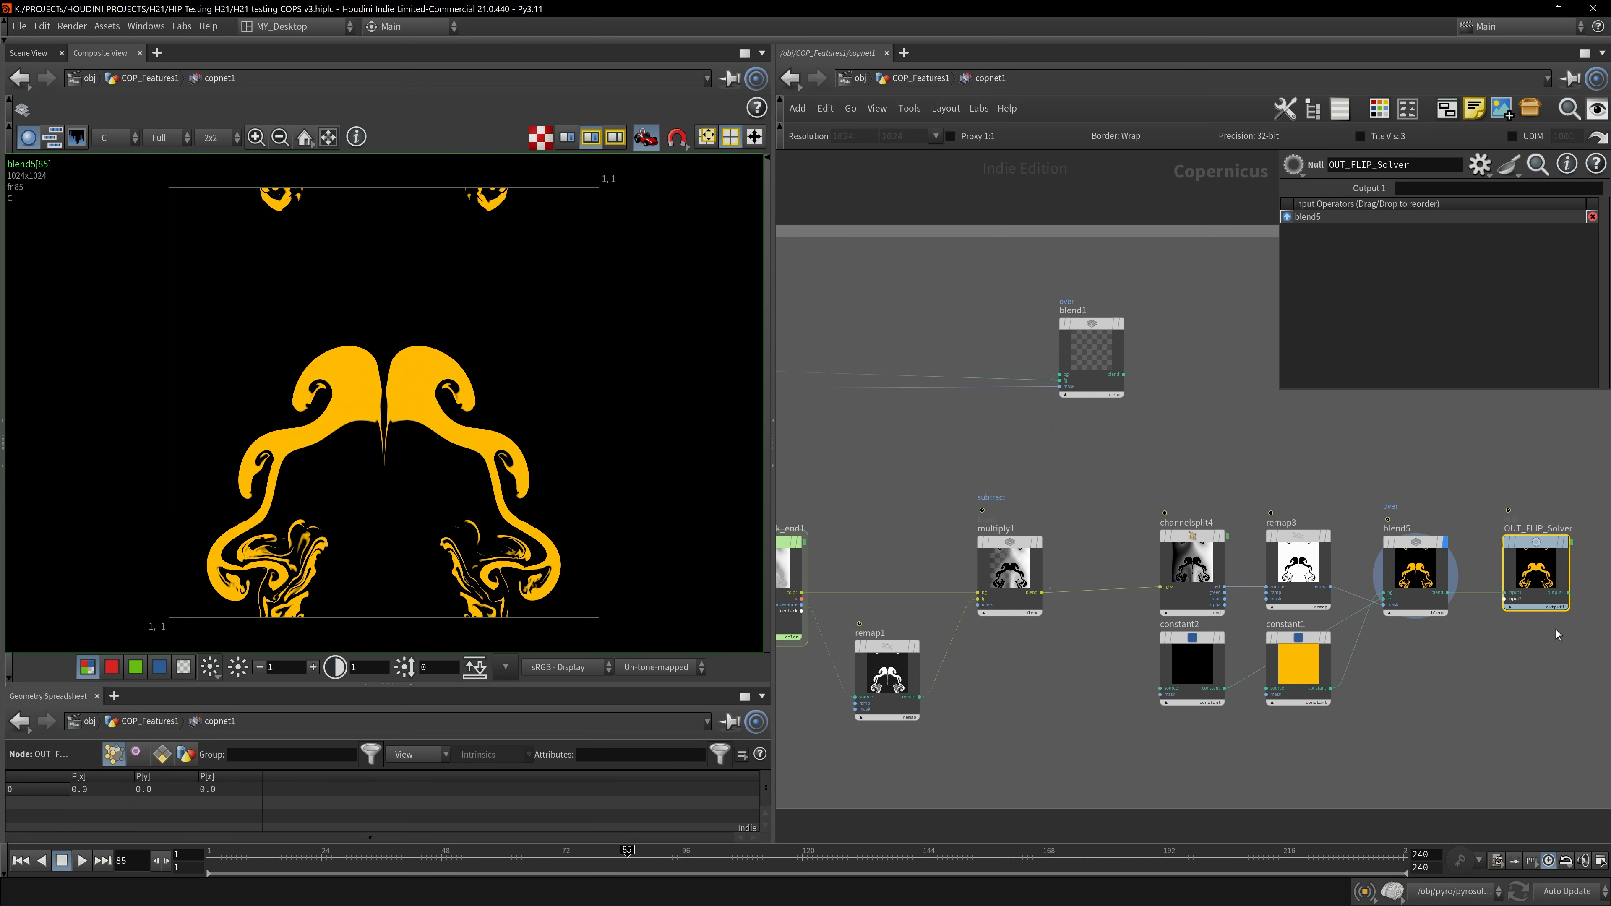
{"action": "key", "text": "Up"}
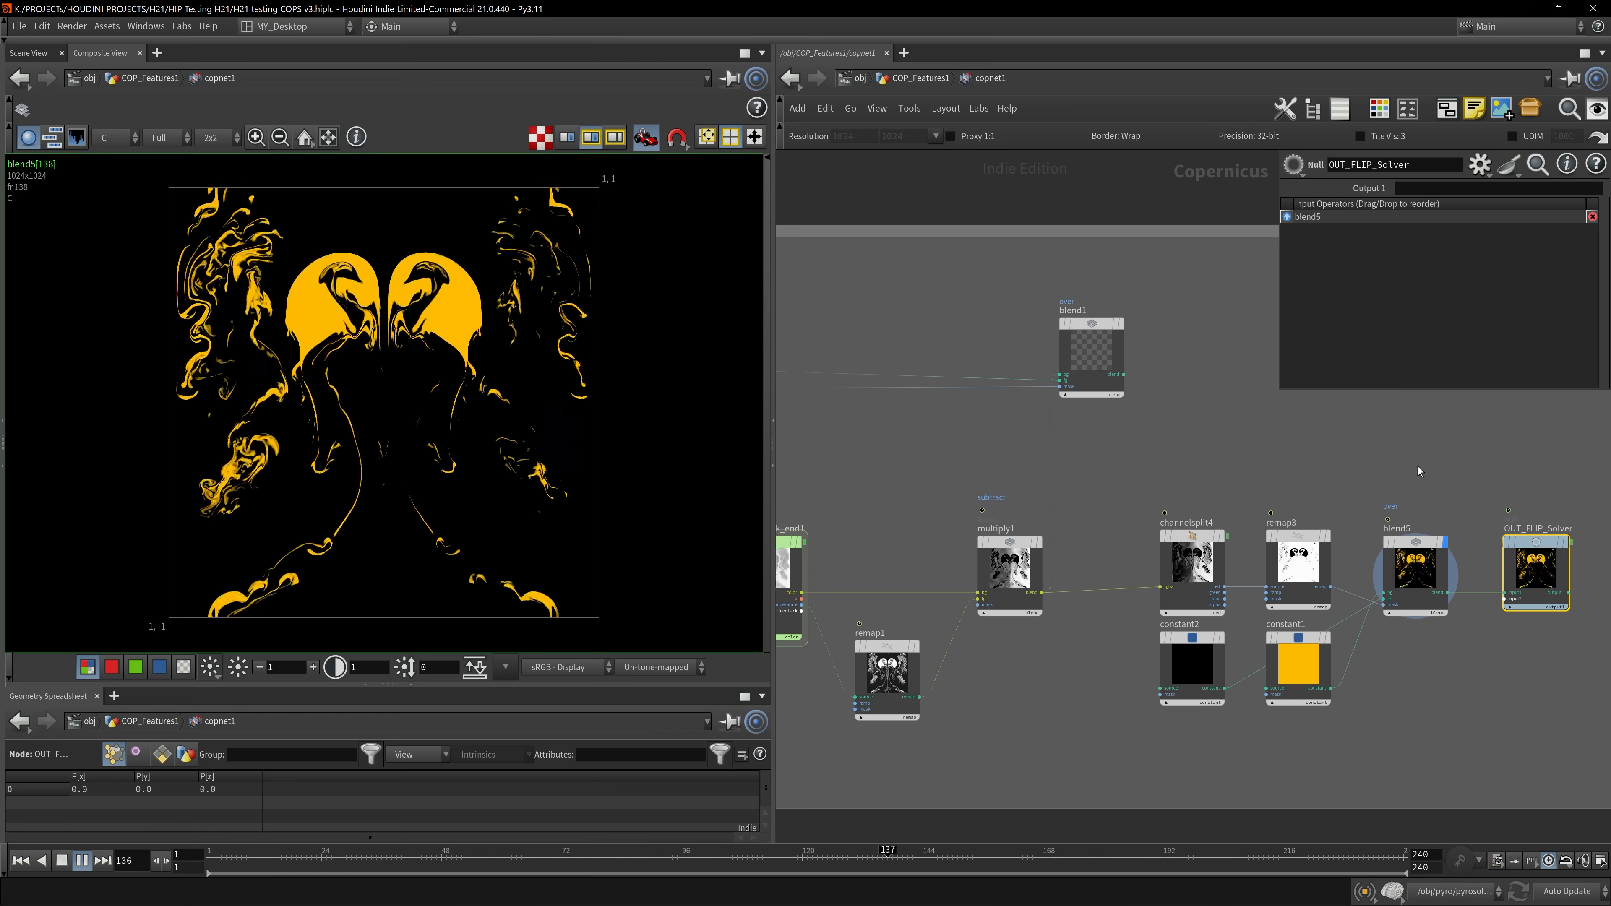
{"action": "key", "text": "Up"}
{"action": "scroll", "coordinate": [1581, 466], "scroll_direction": "up", "scroll_amount": 4}
{"action": "middle_click_drag", "start_coordinate": [1582, 467], "coordinate": [1520, 473]}
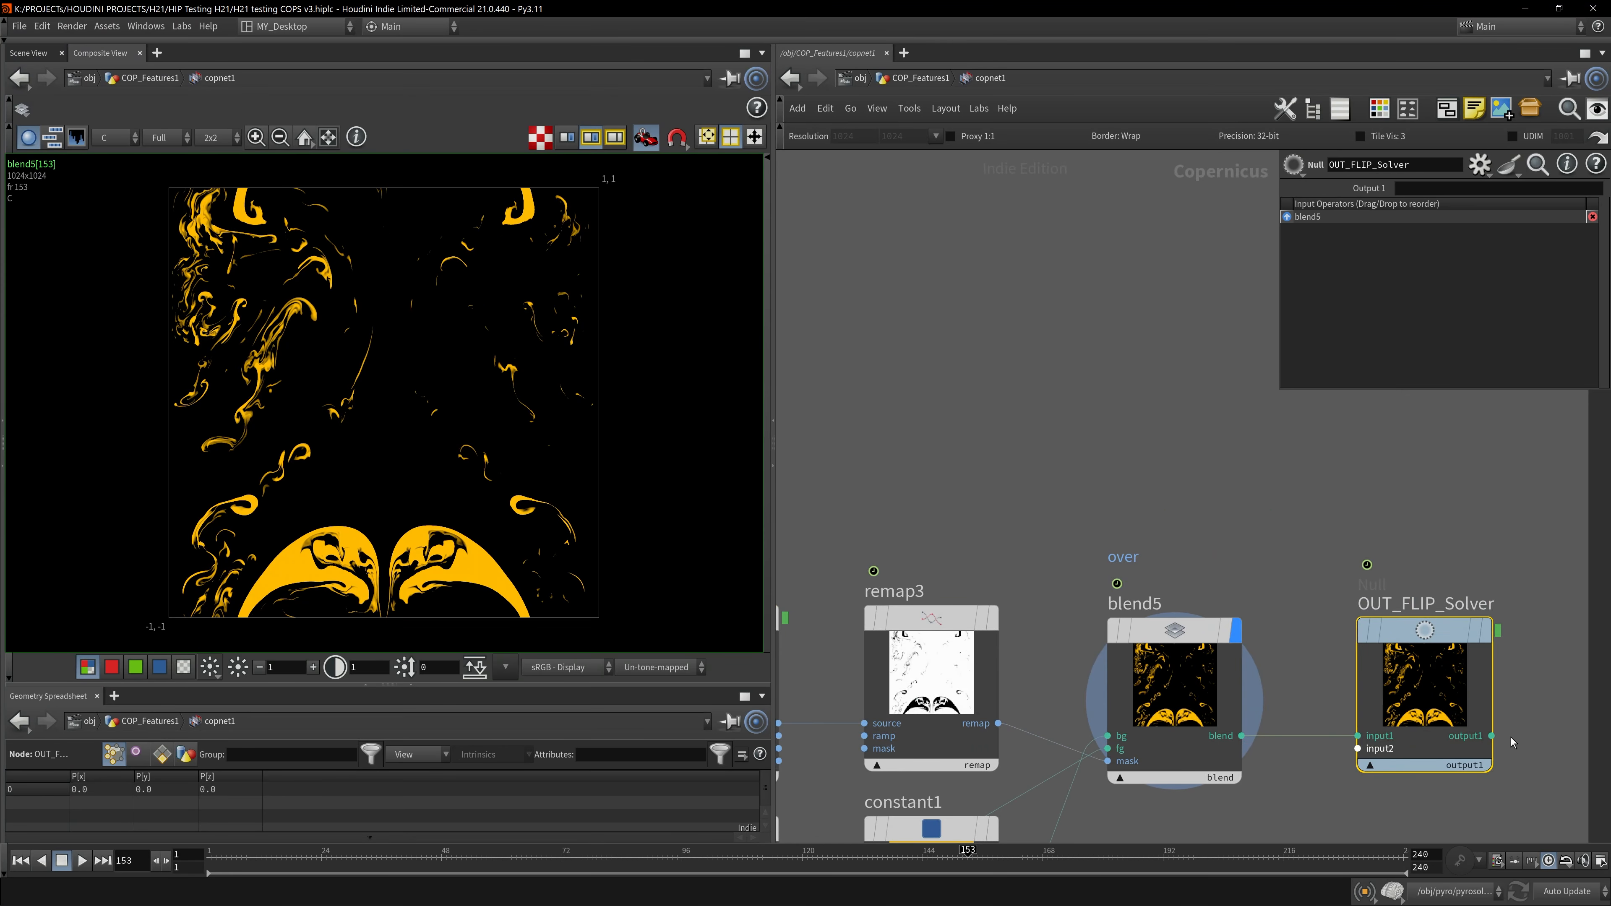
- Open the lopnet1 Solaris network and switch the viewport renderer to Karma CPU
{"action": "left_click", "coordinate": [856, 78]}
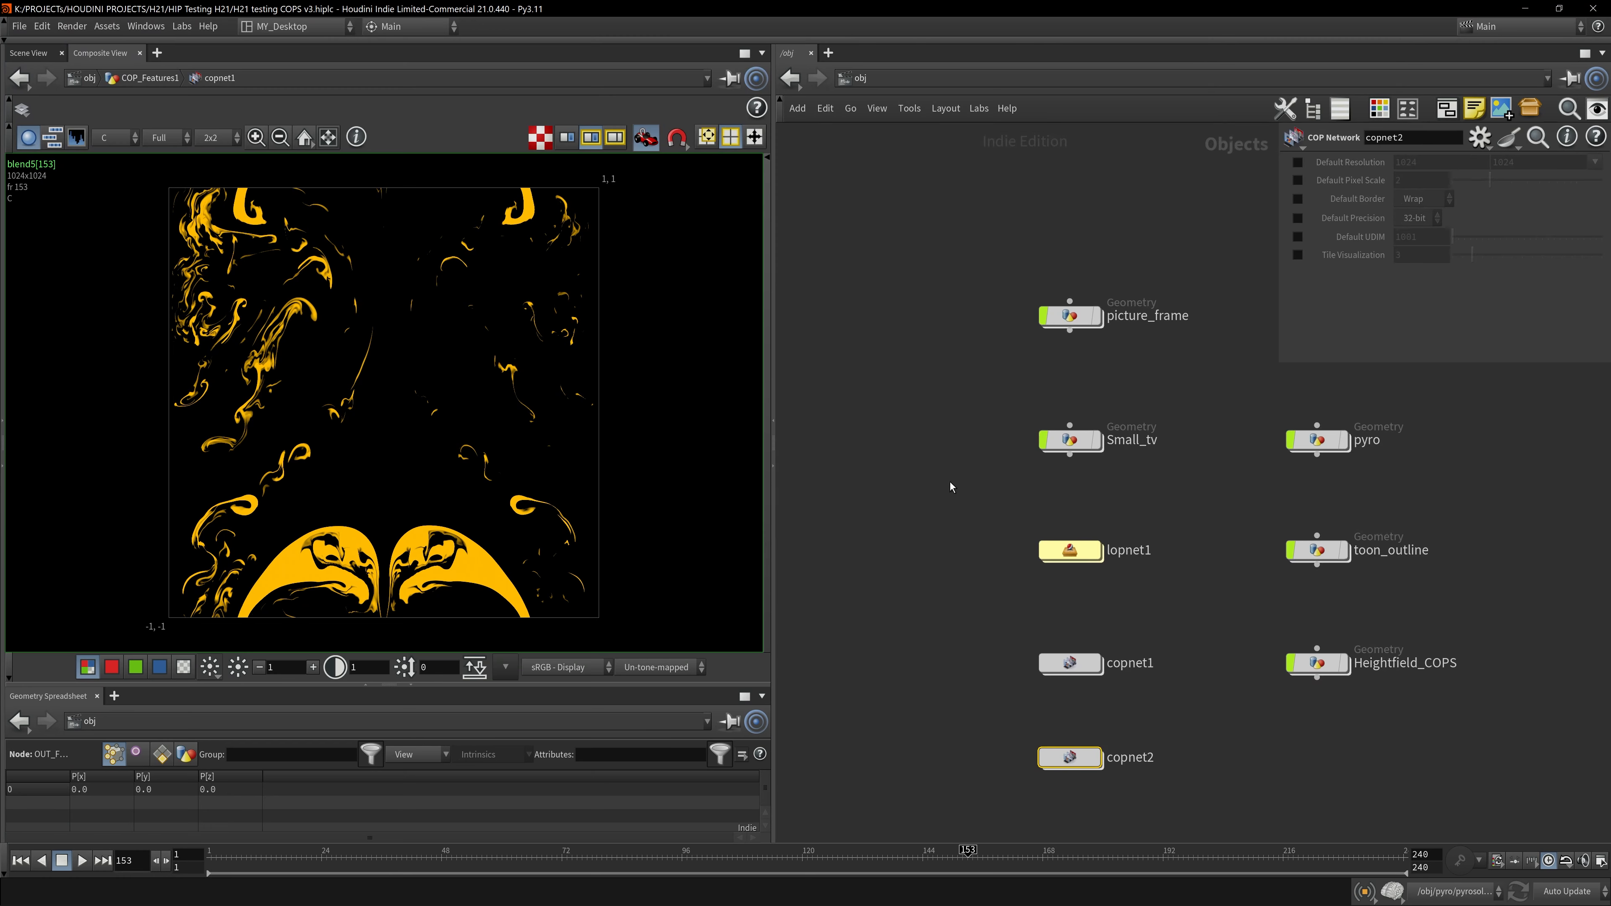
{"action": "left_click", "coordinate": [1009, 415]}
{"action": "double_click", "coordinate": [1008, 418]}
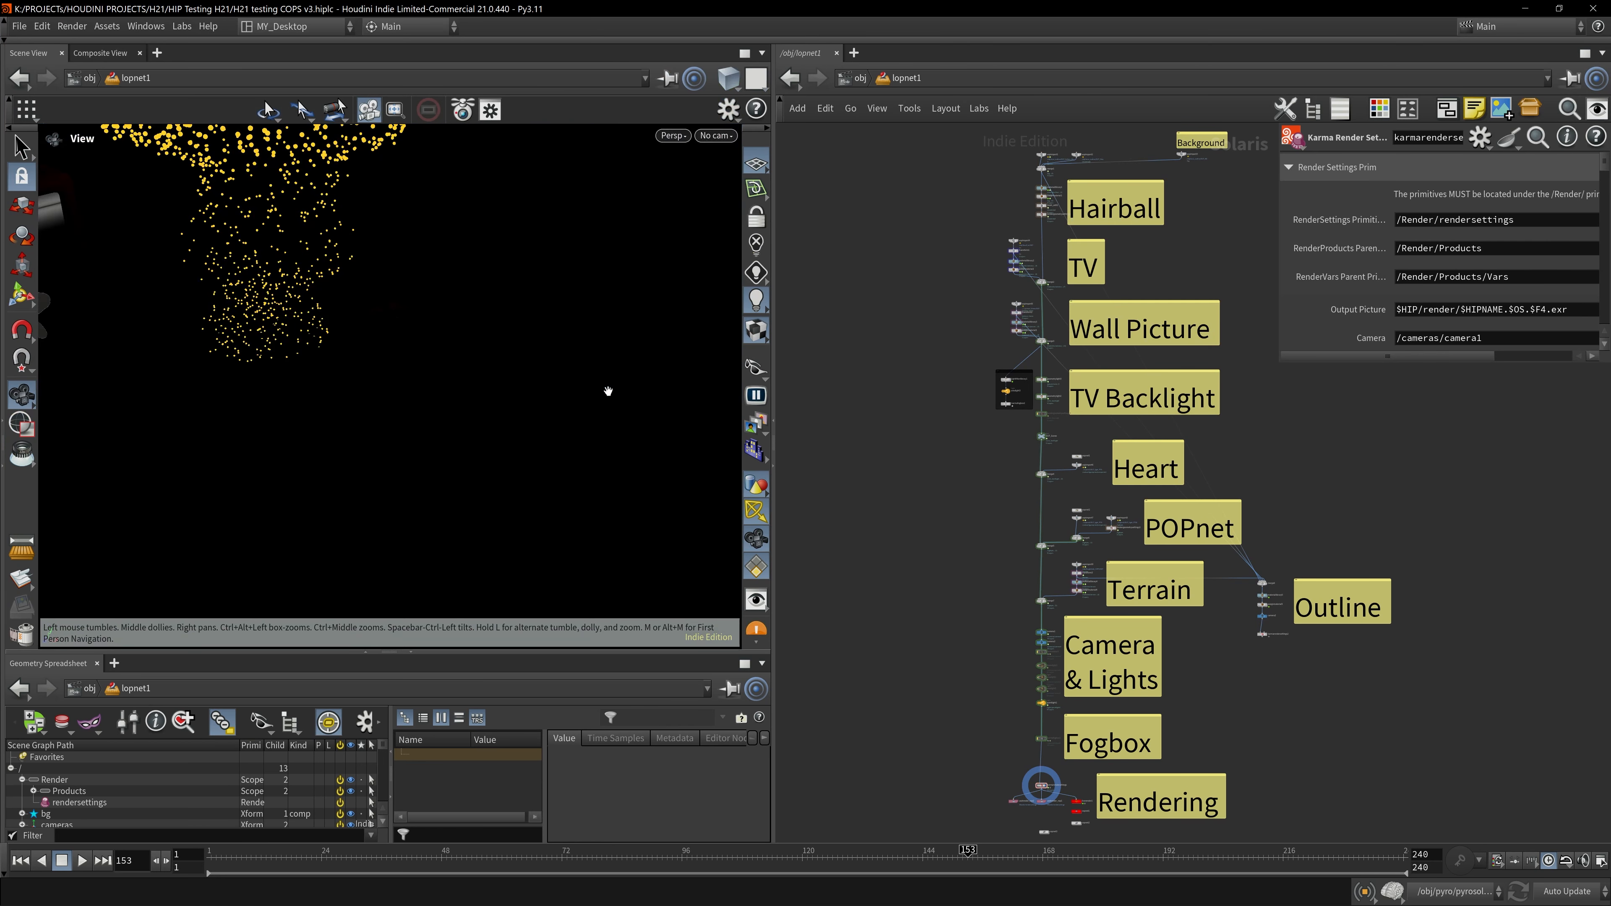
{"action": "left_click", "coordinate": [21, 860]}
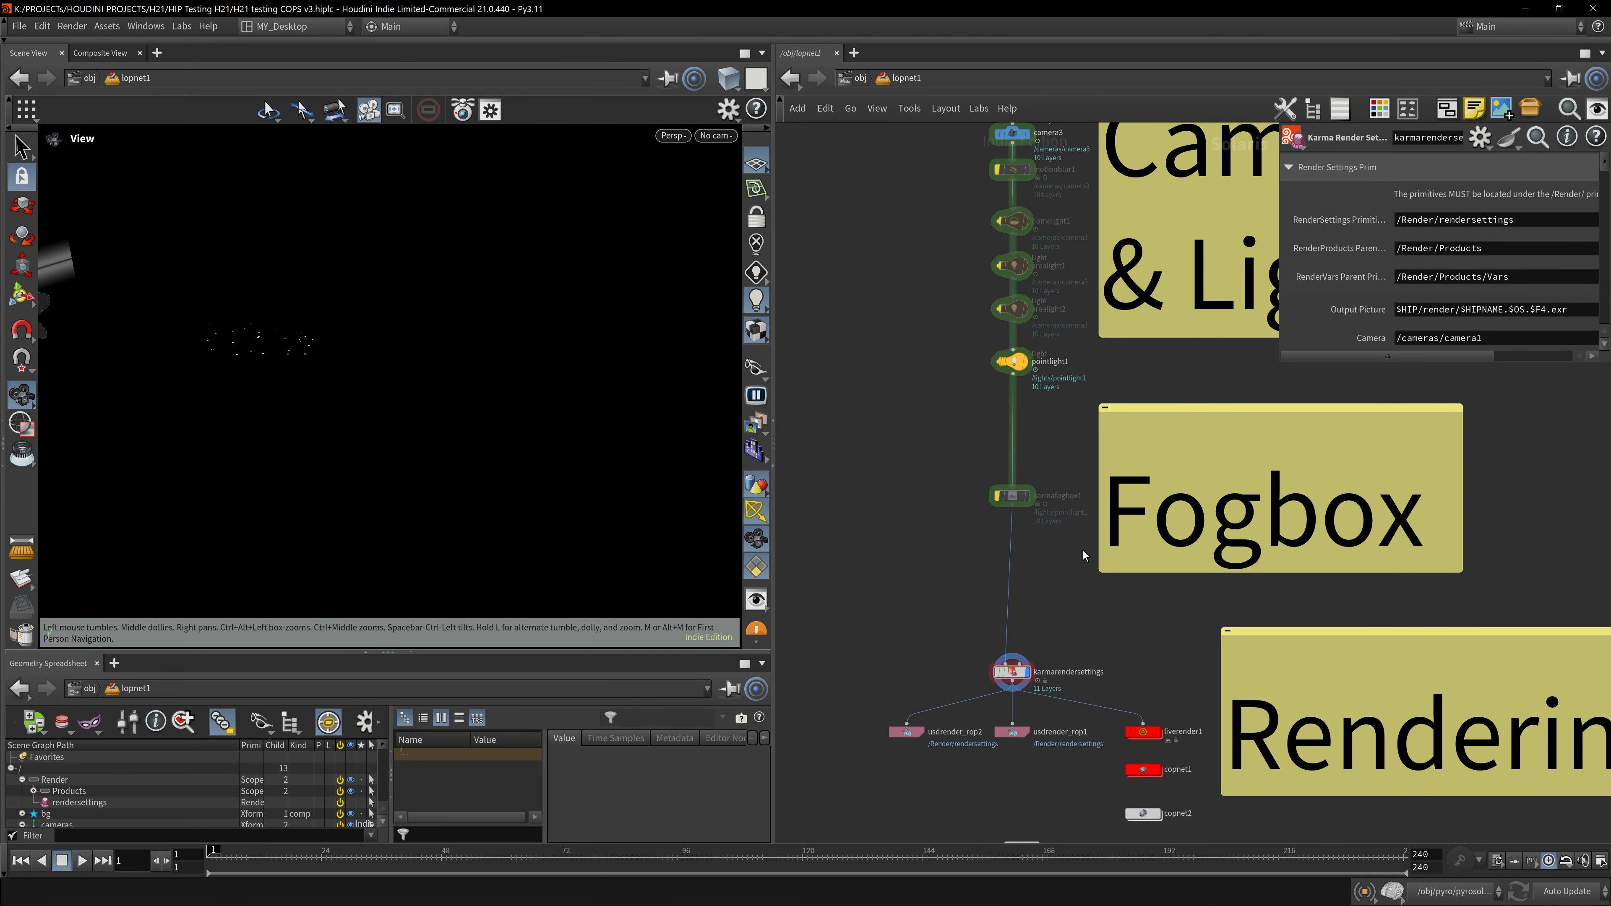
{"action": "scroll", "coordinate": [927, 588], "scroll_direction": "down", "scroll_amount": 3}
{"action": "left_click_drag", "start_coordinate": [285, 242], "coordinate": [280, 295]}
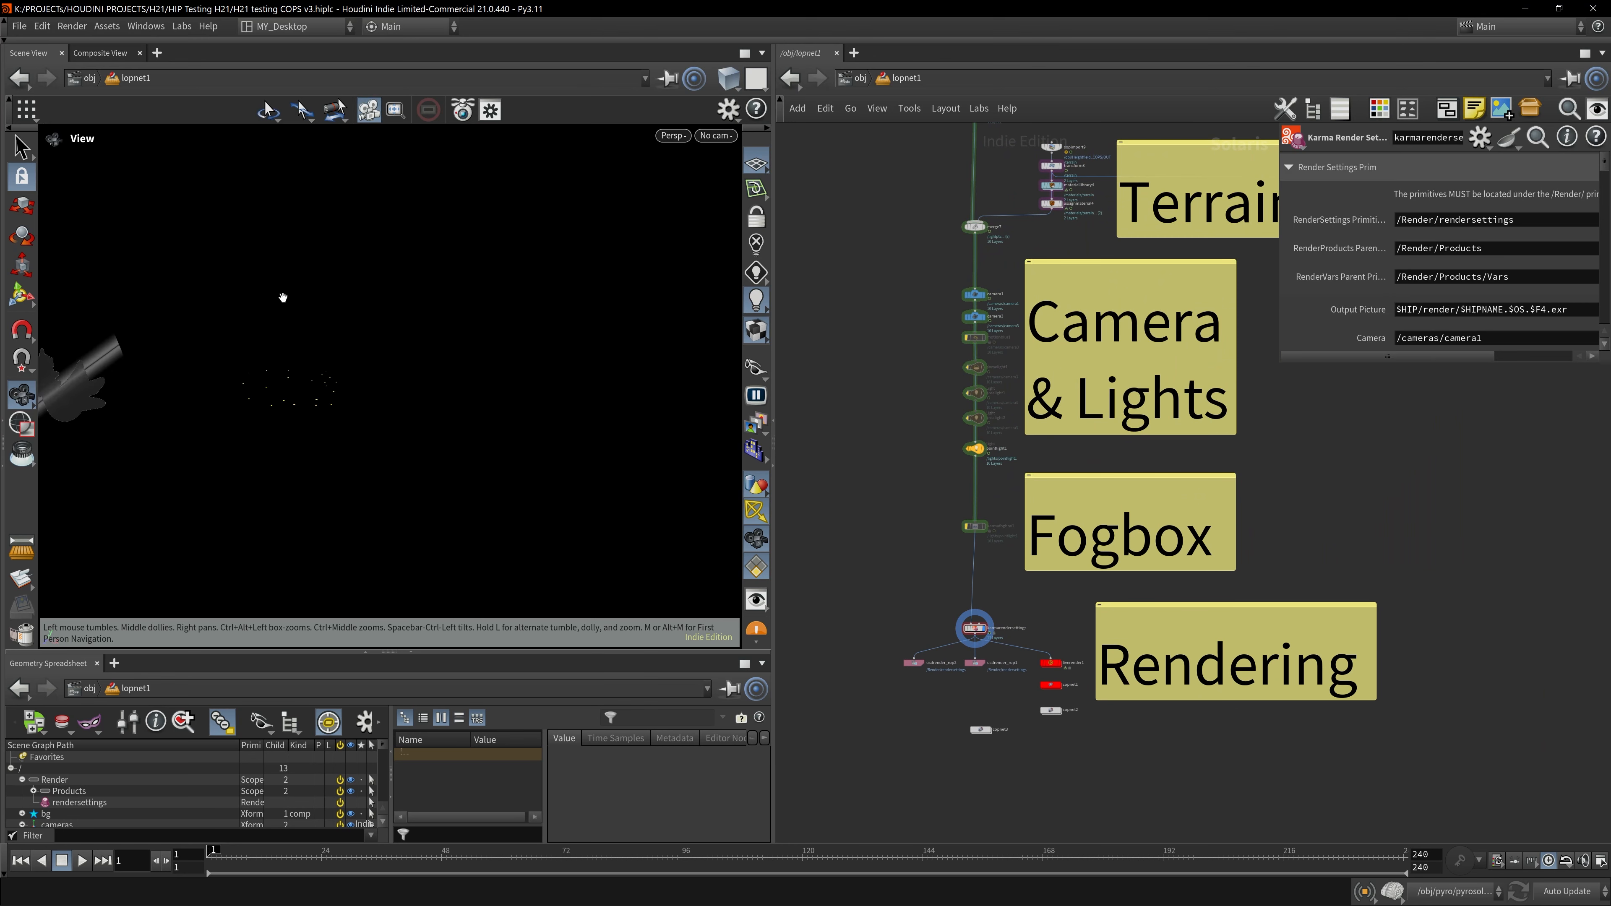
{"action": "right_click_drag", "start_coordinate": [280, 295], "coordinate": [408, 438]}
{"action": "left_click_drag", "start_coordinate": [408, 439], "coordinate": [367, 321]}
{"action": "scroll", "coordinate": [388, 361], "scroll_direction": "down", "scroll_amount": 10}
{"action": "left_click_drag", "start_coordinate": [371, 428], "coordinate": [355, 317]}
{"action": "left_click", "coordinate": [673, 139]}
{"action": "left_click", "coordinate": [702, 225]}
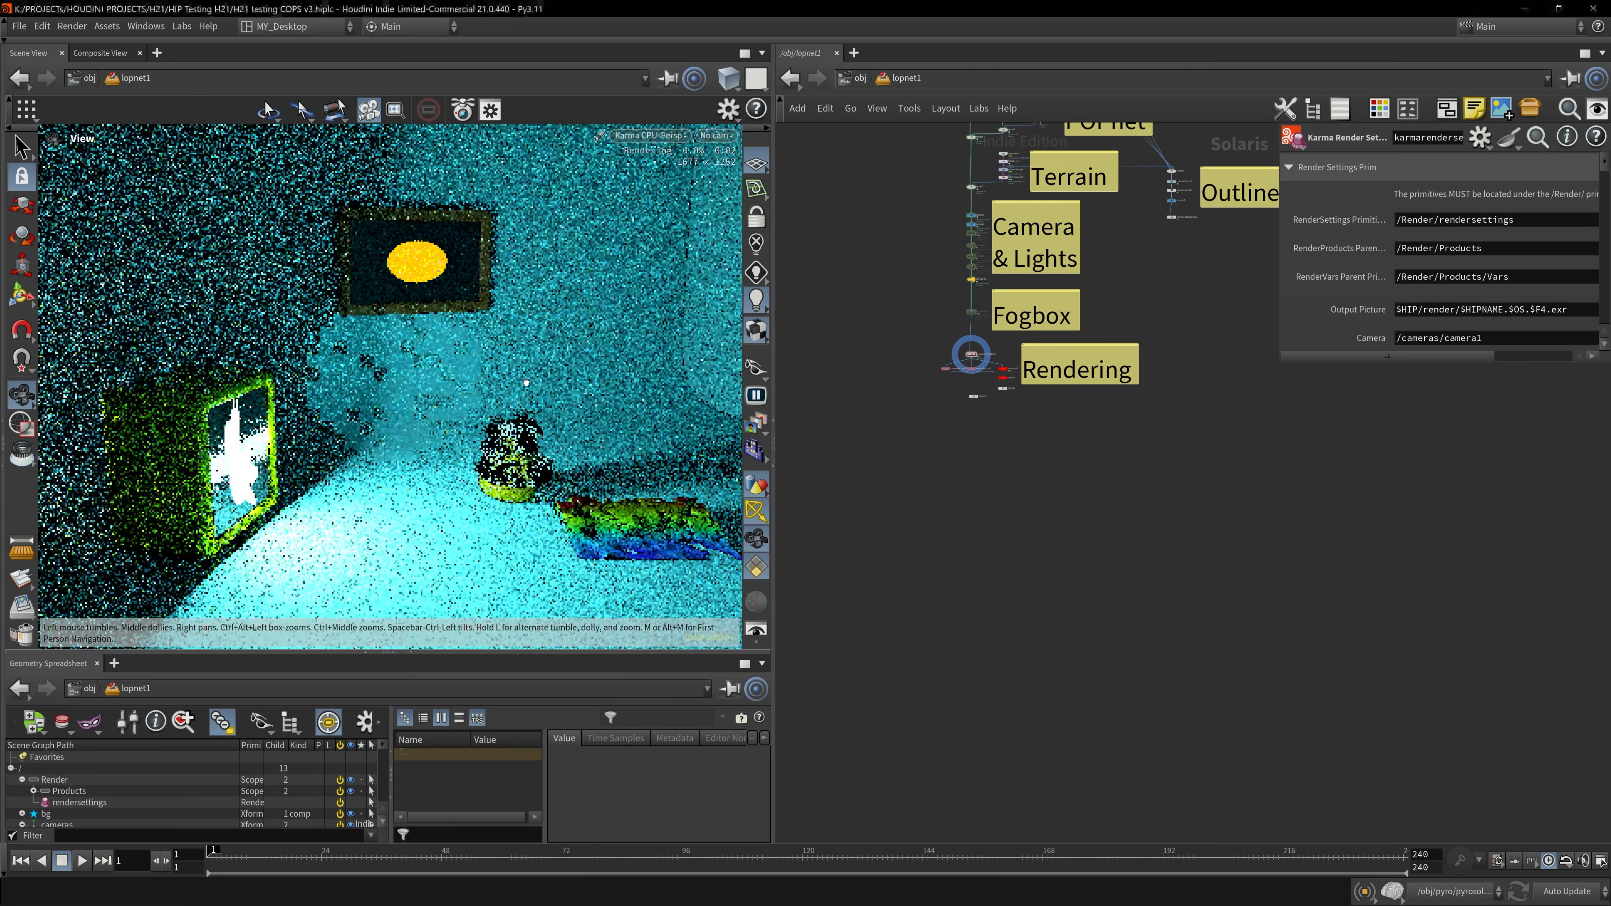
- Open the picture material in materiallibrary3 and examine the COPS_Fluid_Solver image's filename path
{"action": "left_click_drag", "start_coordinate": [526, 383], "coordinate": [541, 369]}
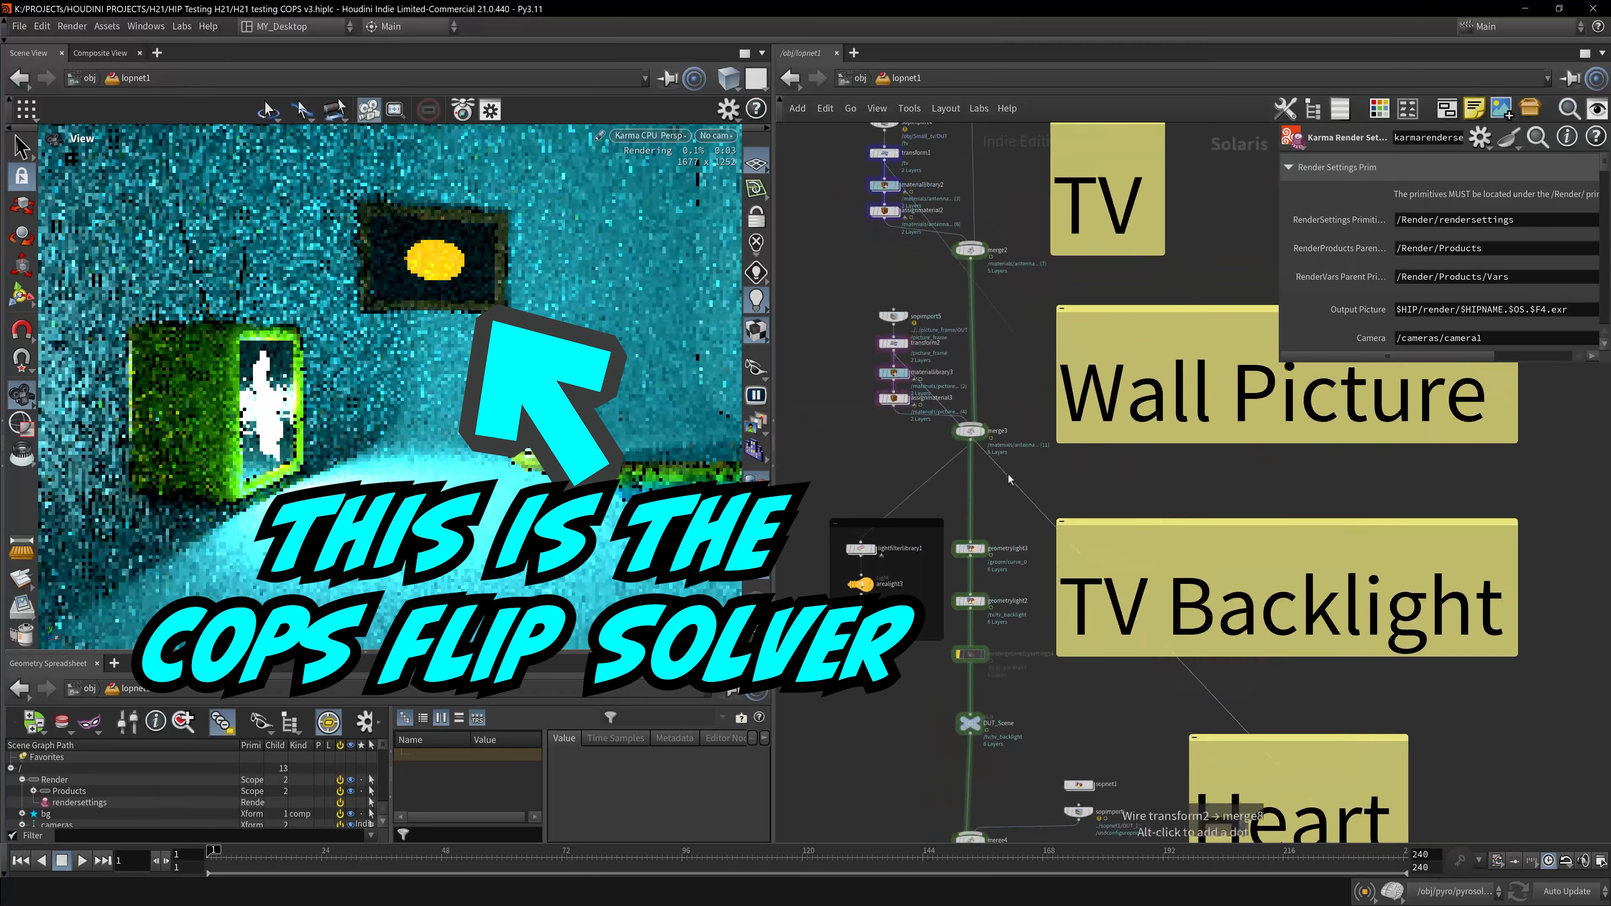
{"action": "middle_click_drag", "start_coordinate": [1101, 464], "coordinate": [1103, 568]}
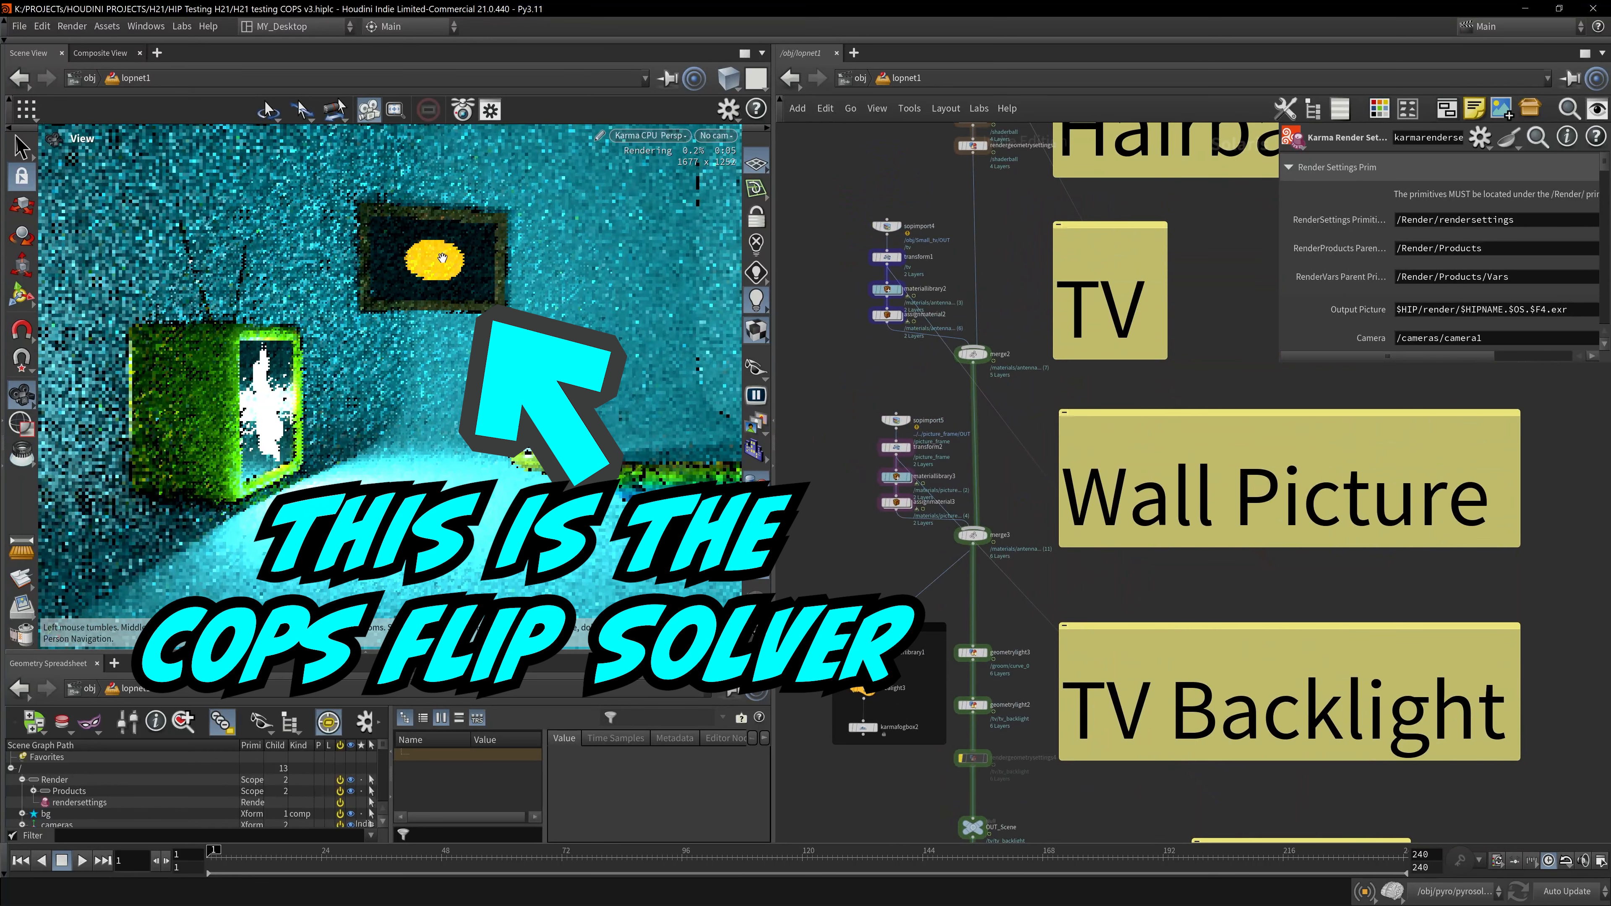
{"action": "scroll", "coordinate": [888, 412], "scroll_direction": "up", "scroll_amount": 5}
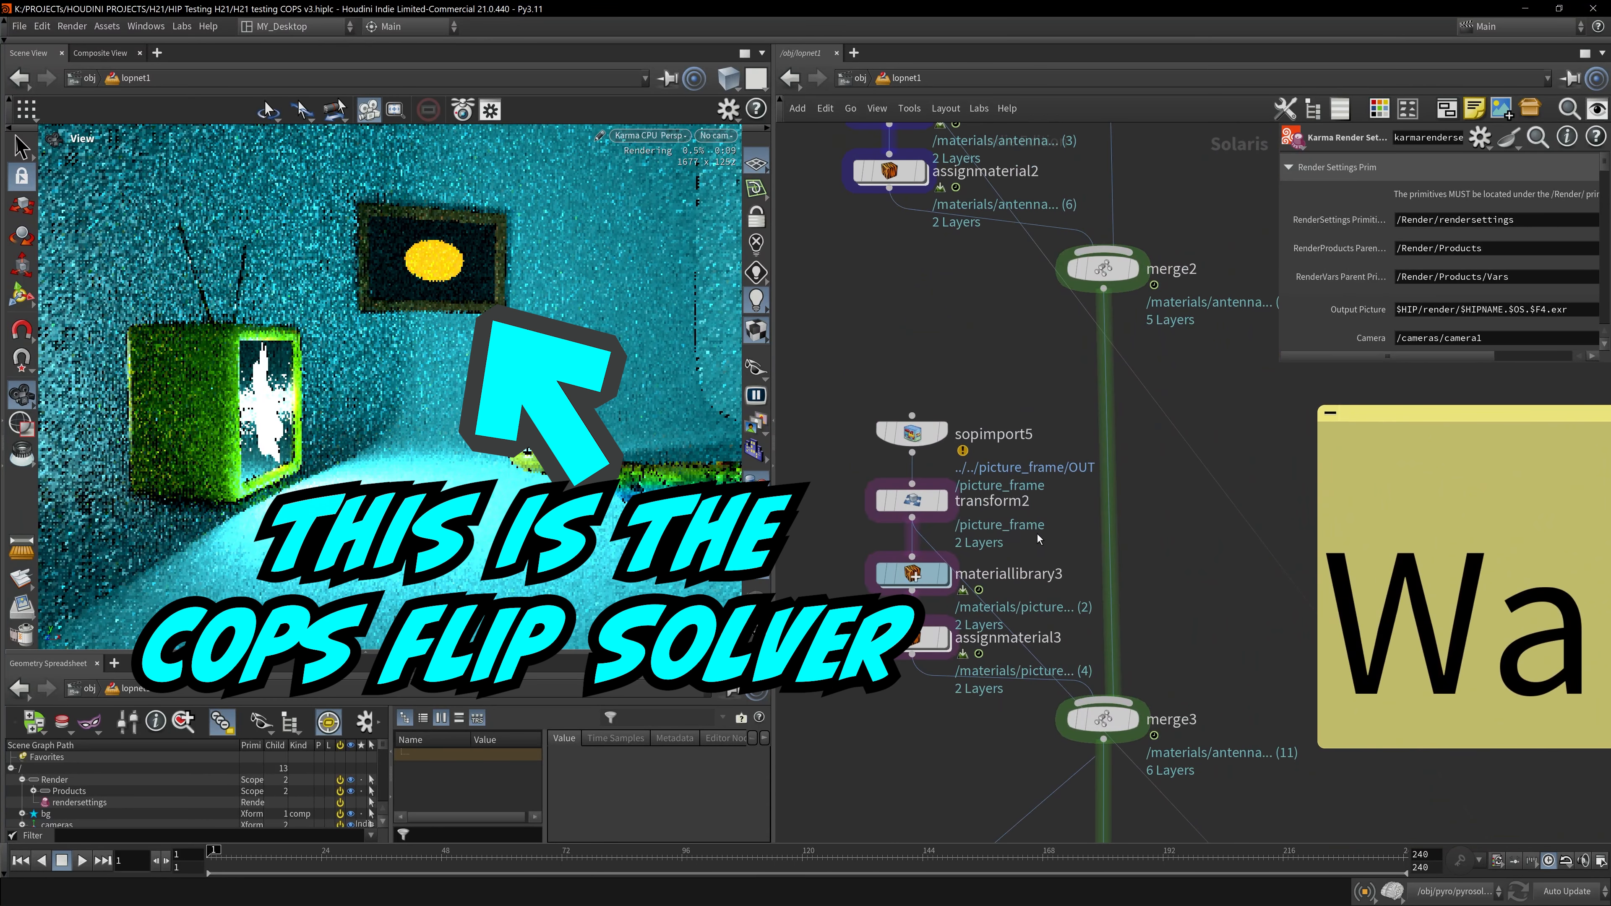
{"action": "double_click", "coordinate": [919, 574]}
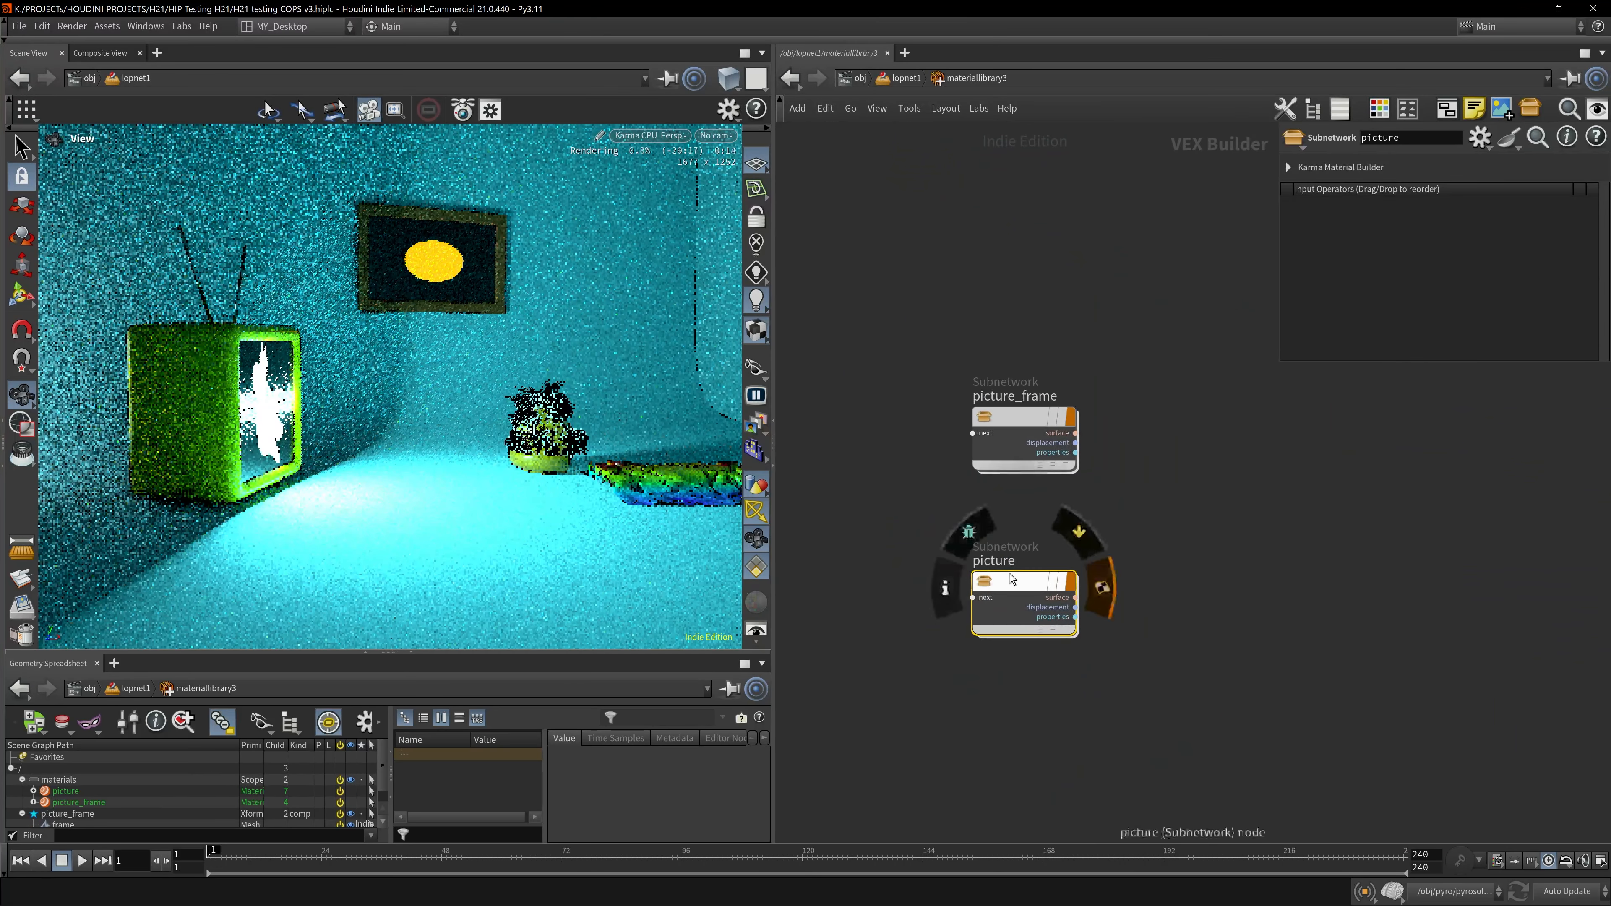
{"action": "double_click", "coordinate": [1013, 579]}
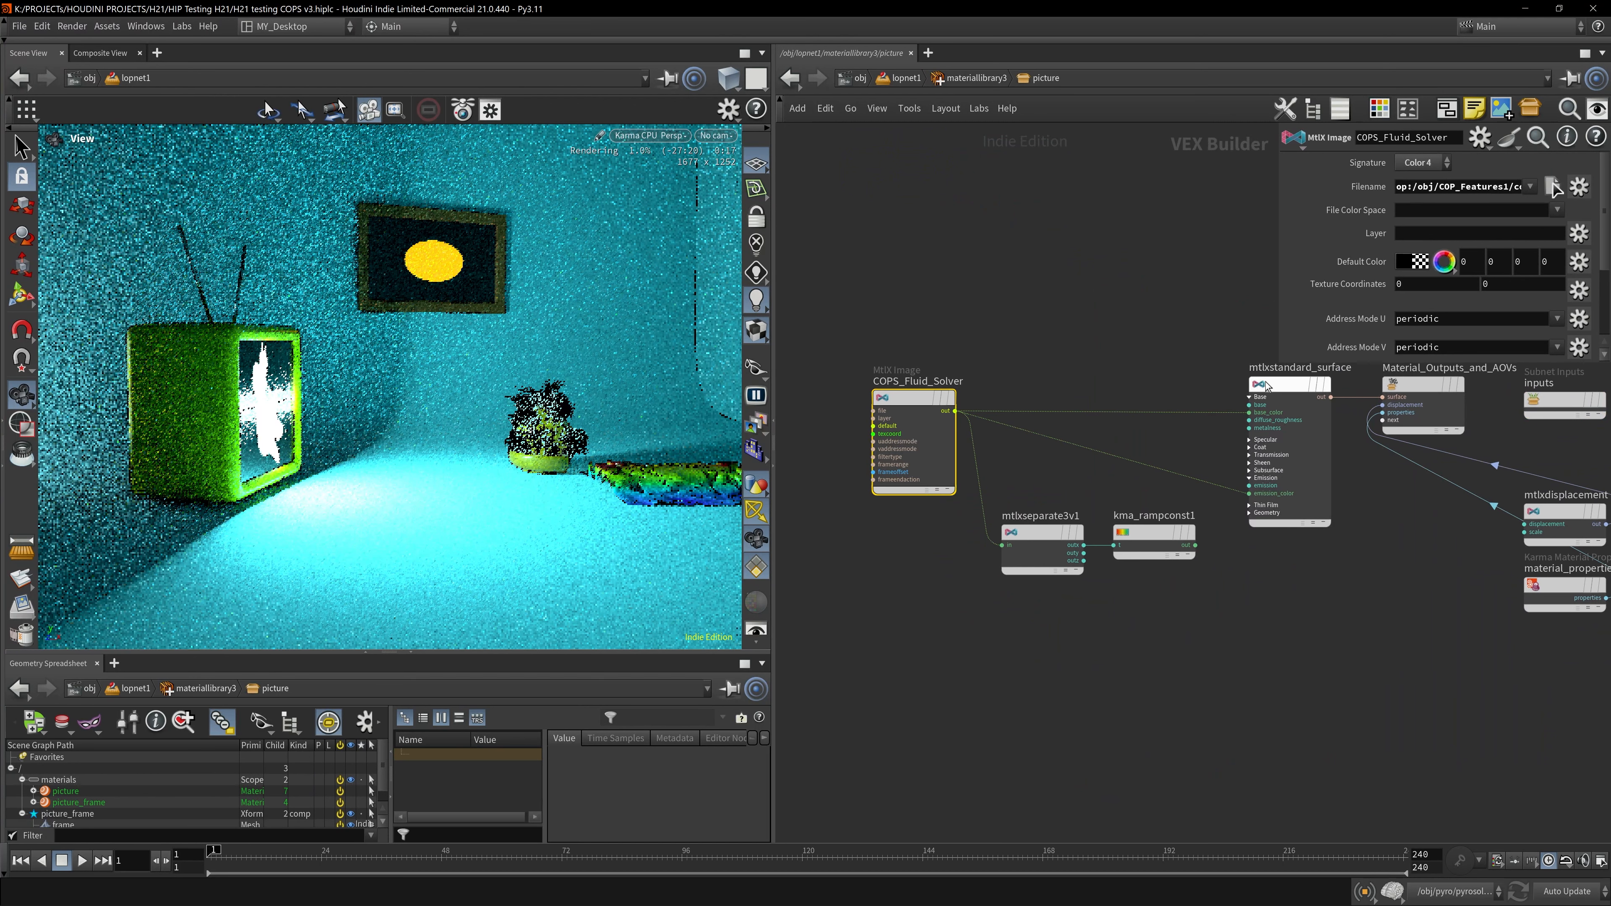
{"action": "left_click_drag", "start_coordinate": [1279, 362], "coordinate": [1006, 383]}
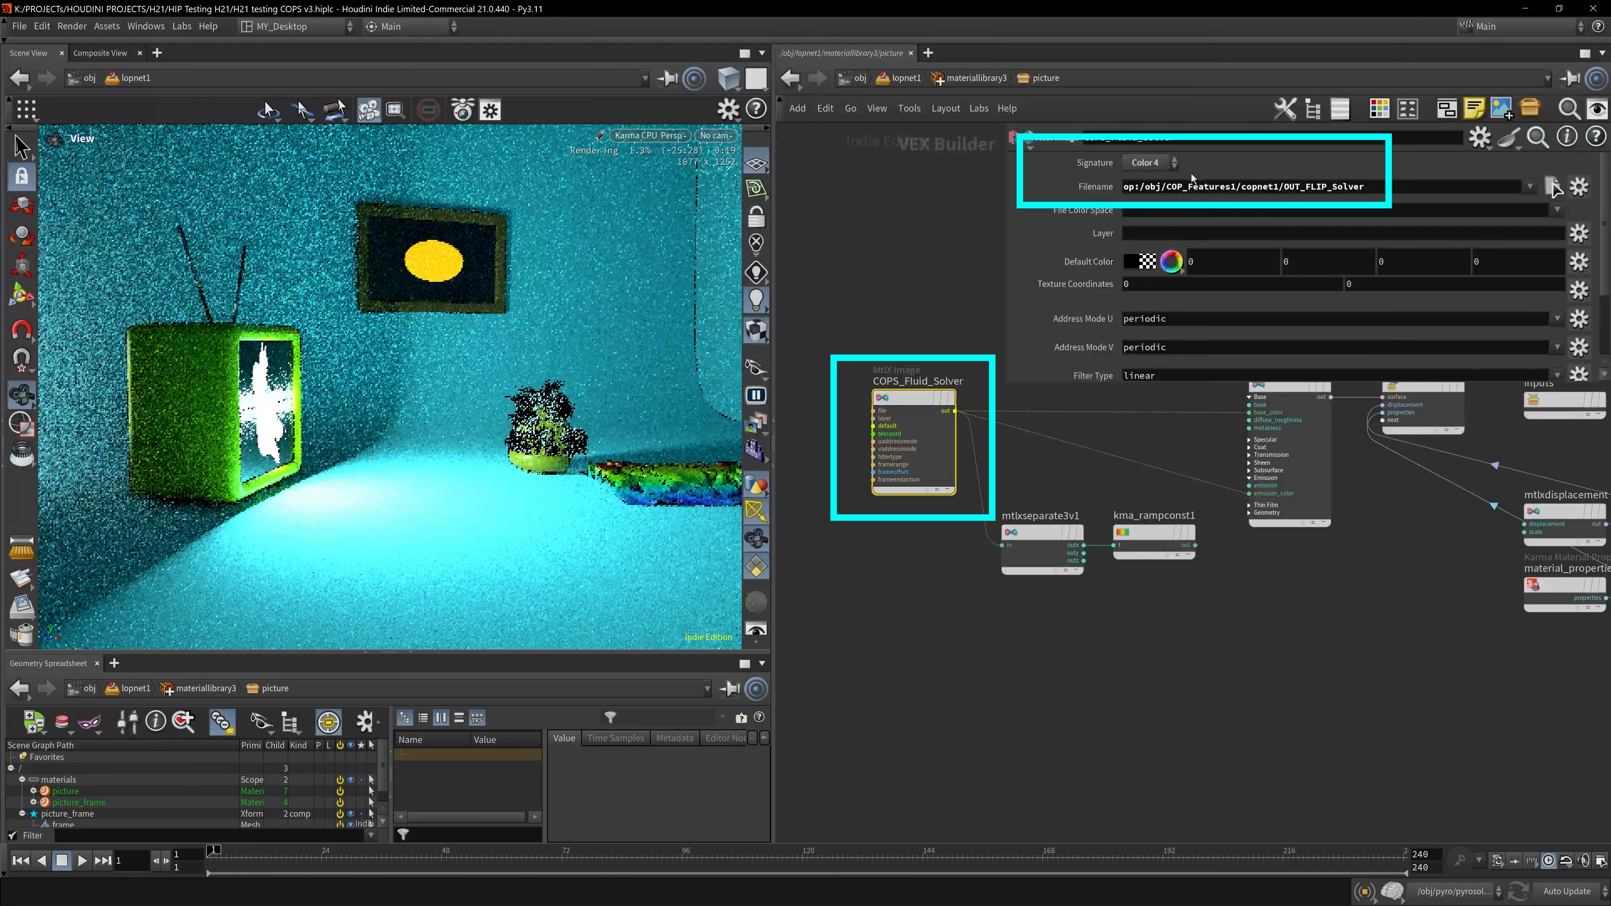
{"action": "double_click", "coordinate": [1141, 187]}
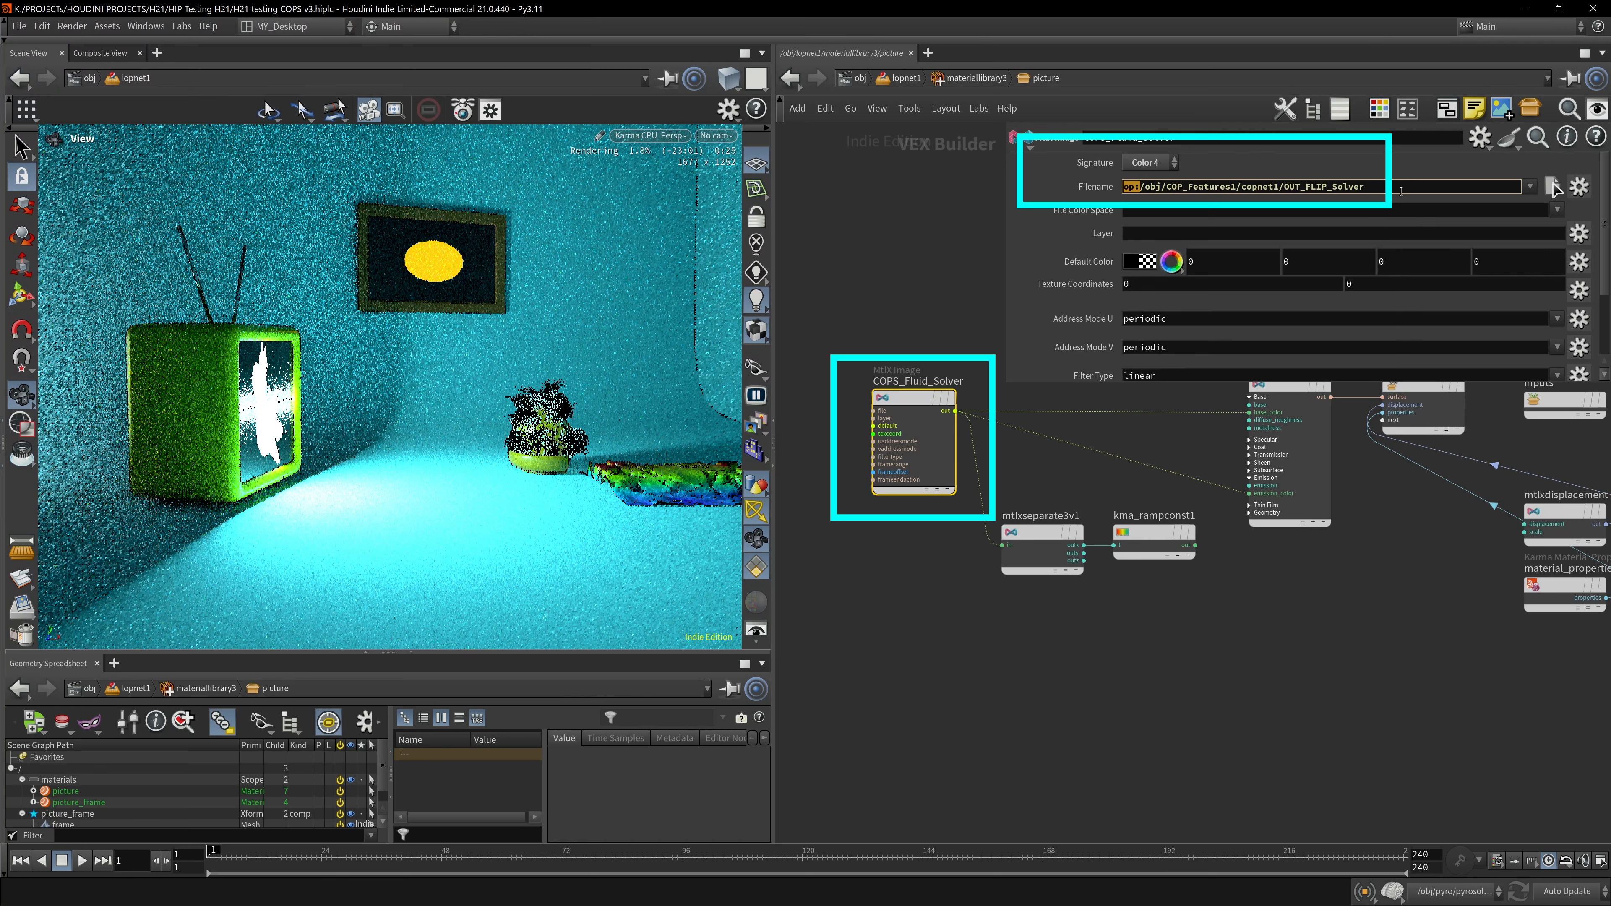
{"action": "left_click", "coordinate": [1389, 186]}
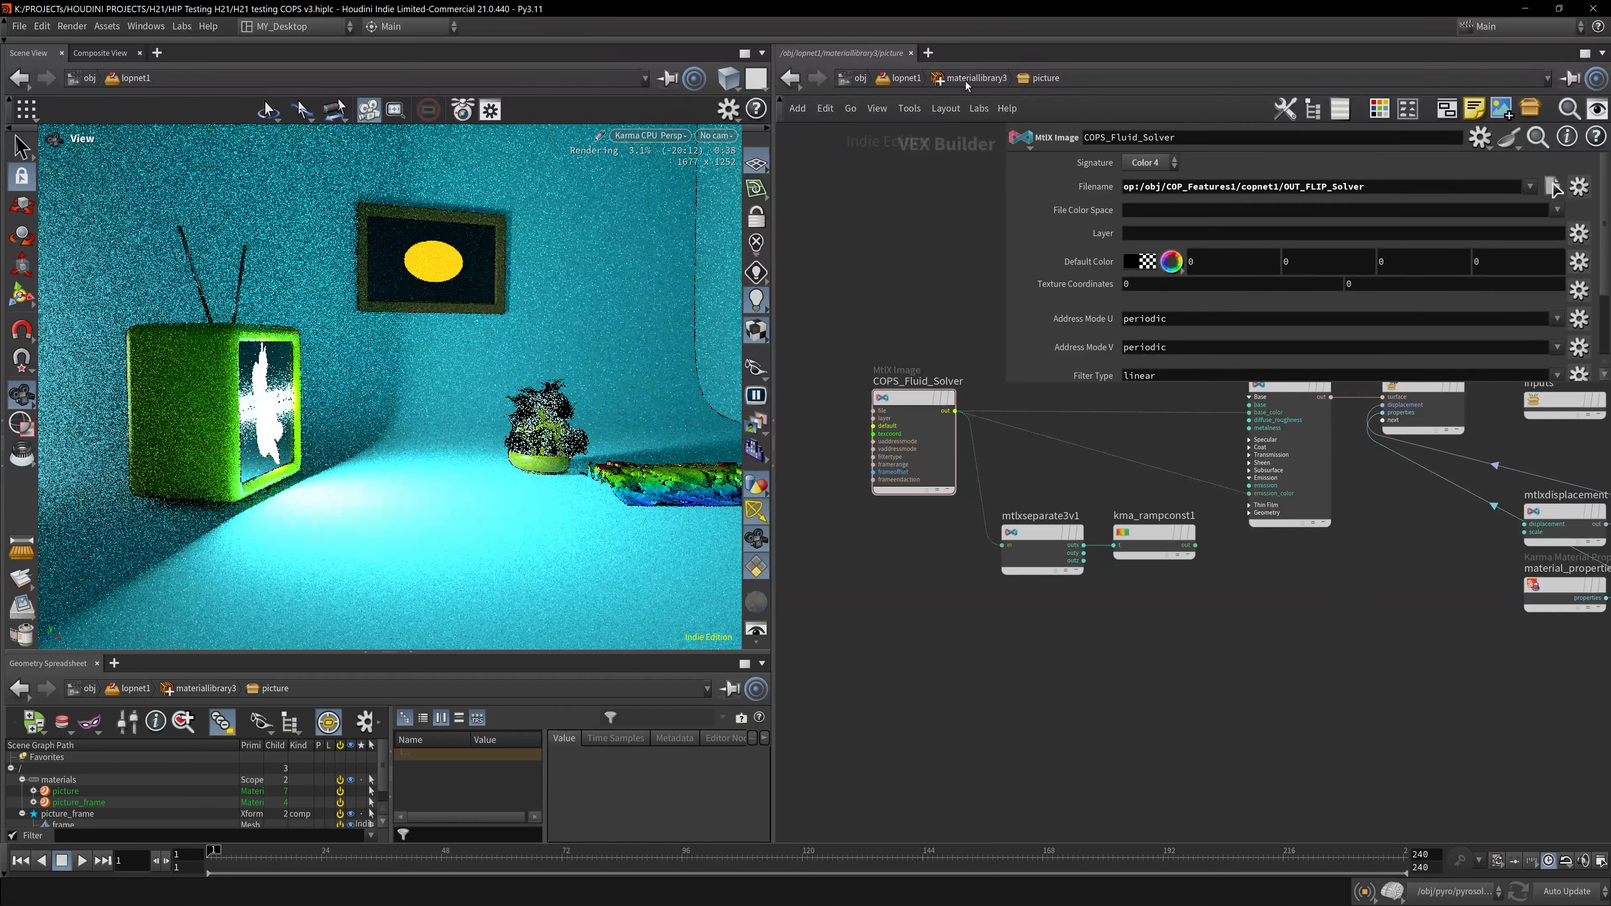
- Return to lopnet1 and check materiallibrary3's Allow Shader Parameter Animation option
{"action": "left_click", "coordinate": [965, 80]}
{"action": "left_click", "coordinate": [901, 81]}
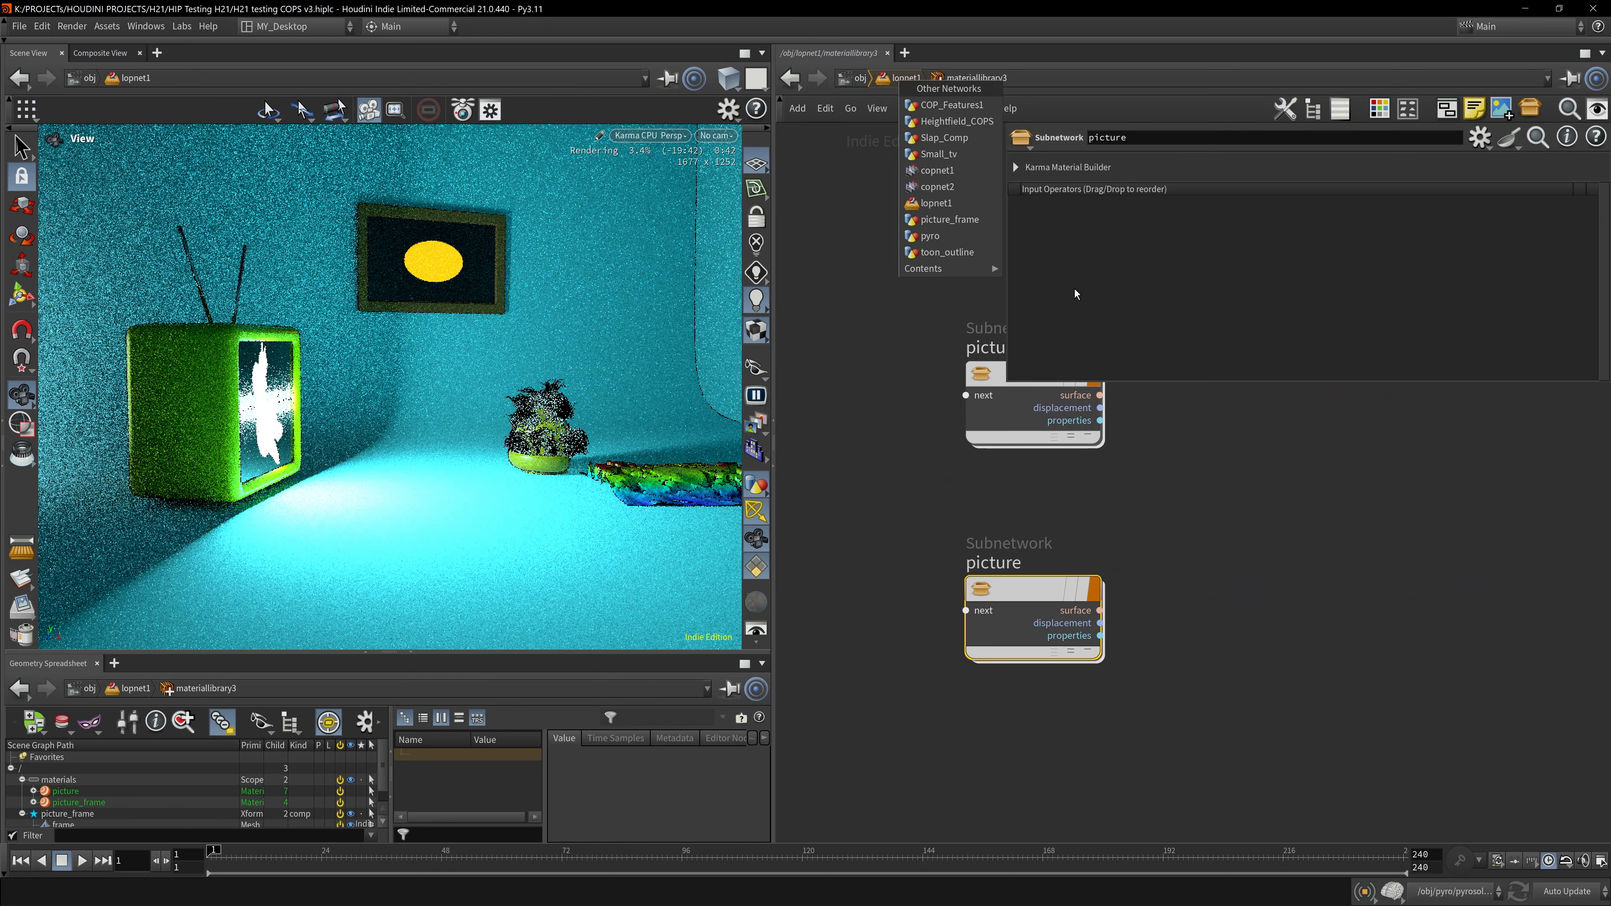
{"action": "left_click", "coordinate": [859, 303]}
{"action": "left_click", "coordinate": [904, 79]}
{"action": "left_click_drag", "start_coordinate": [820, 540], "coordinate": [1051, 605]}
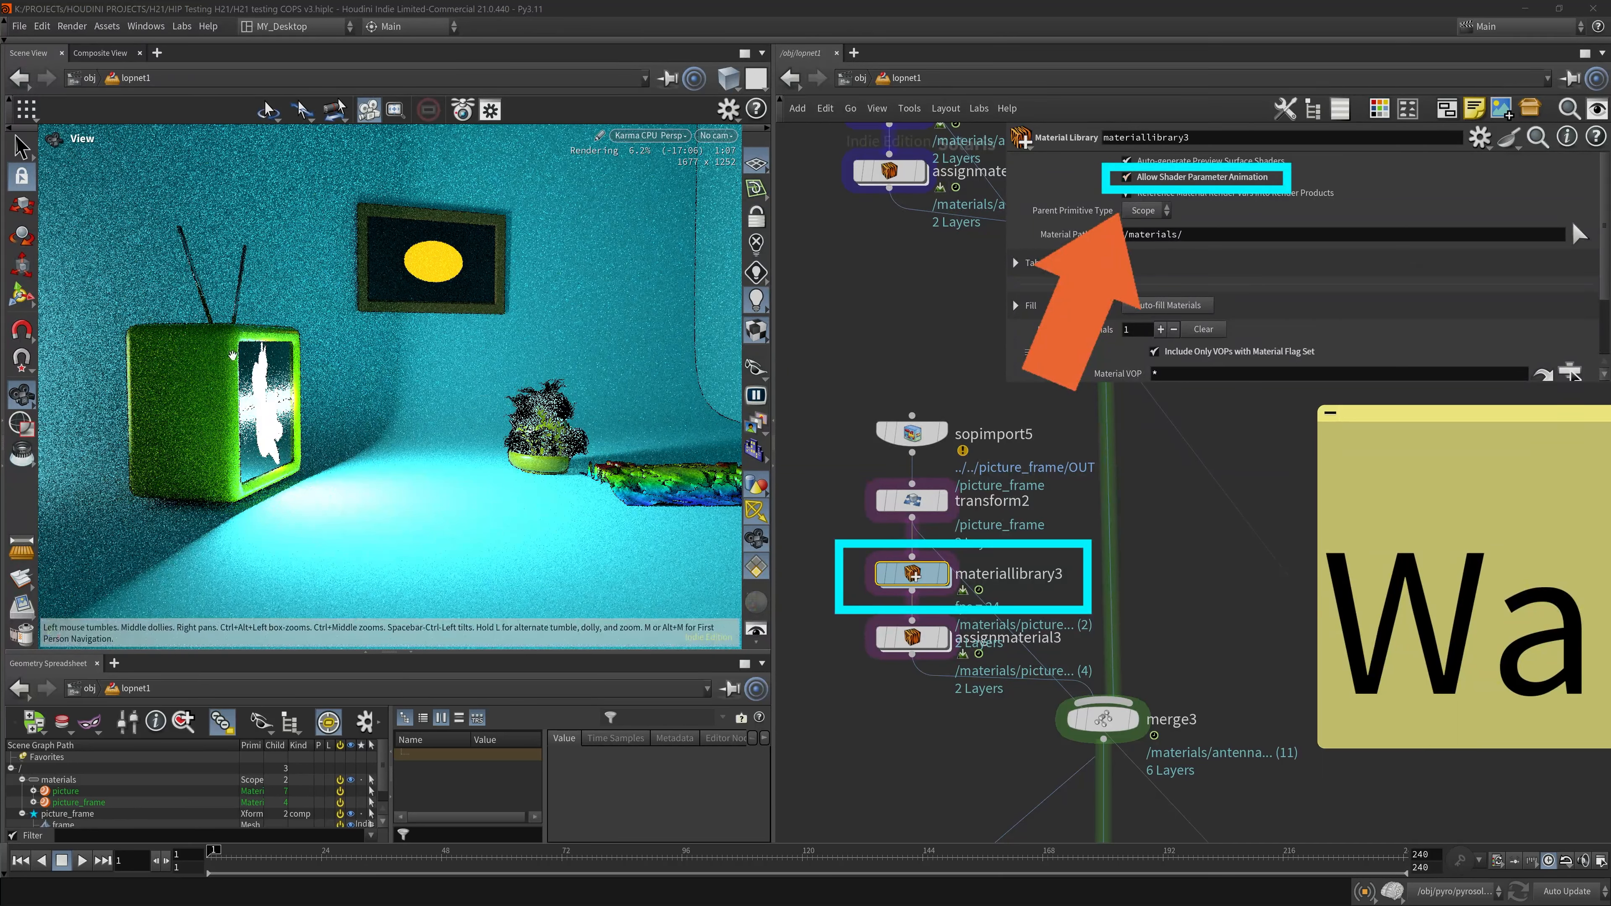
- Jump to frame 124 and view the animated fluid texture on the picture frame in the Karma render
{"action": "left_click", "coordinate": [658, 136]}
{"action": "left_click", "coordinate": [667, 196]}
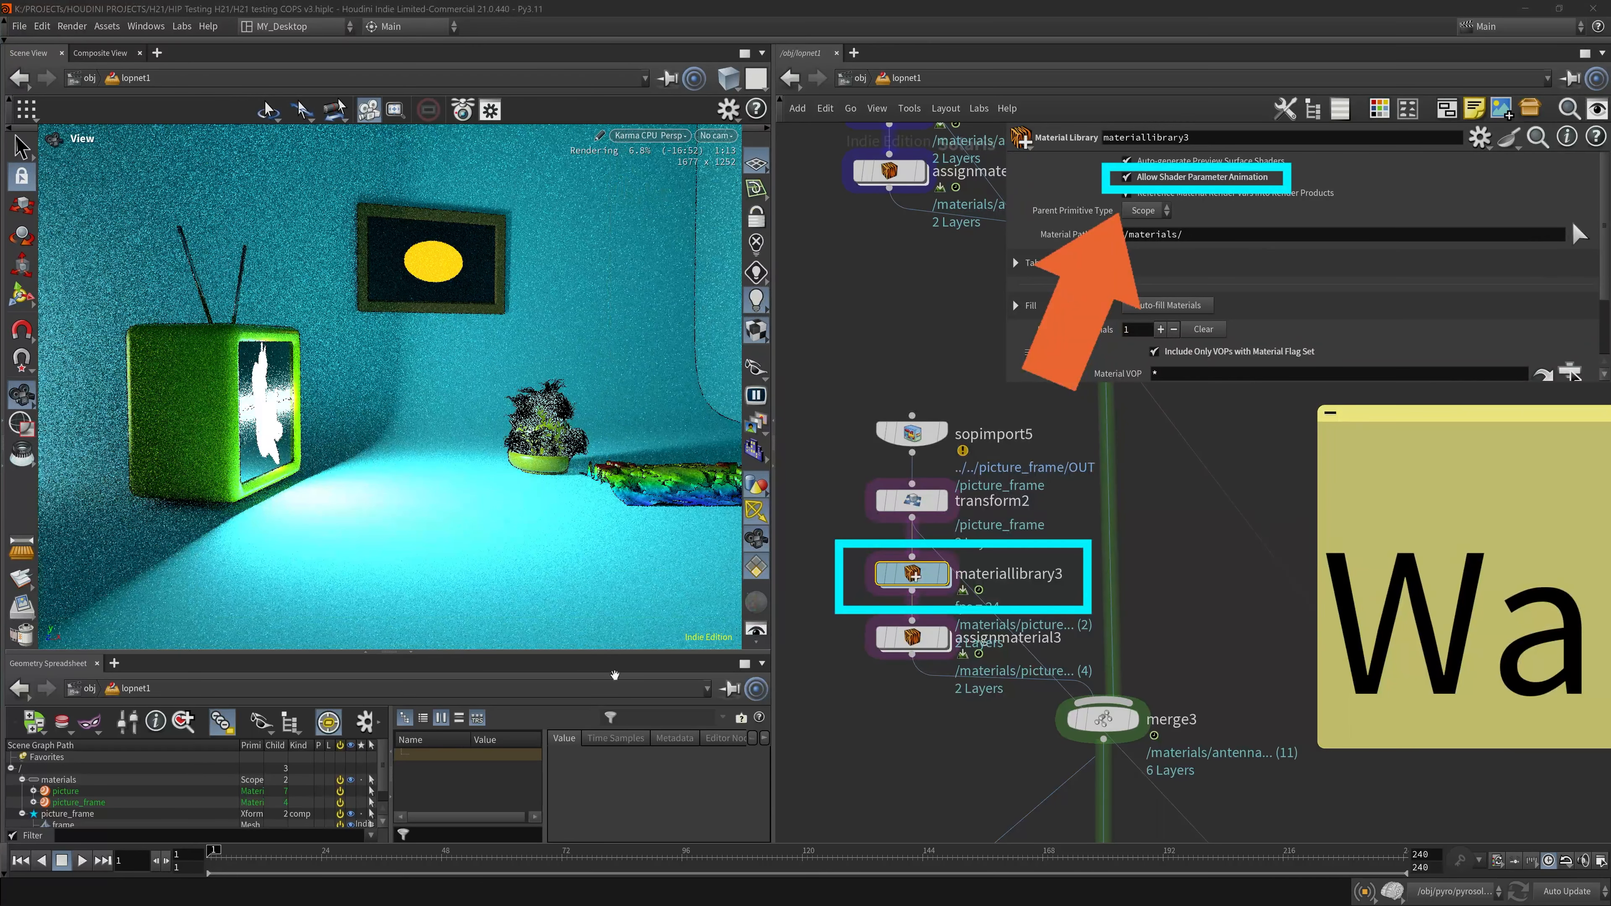
{"action": "left_click", "coordinate": [351, 864]}
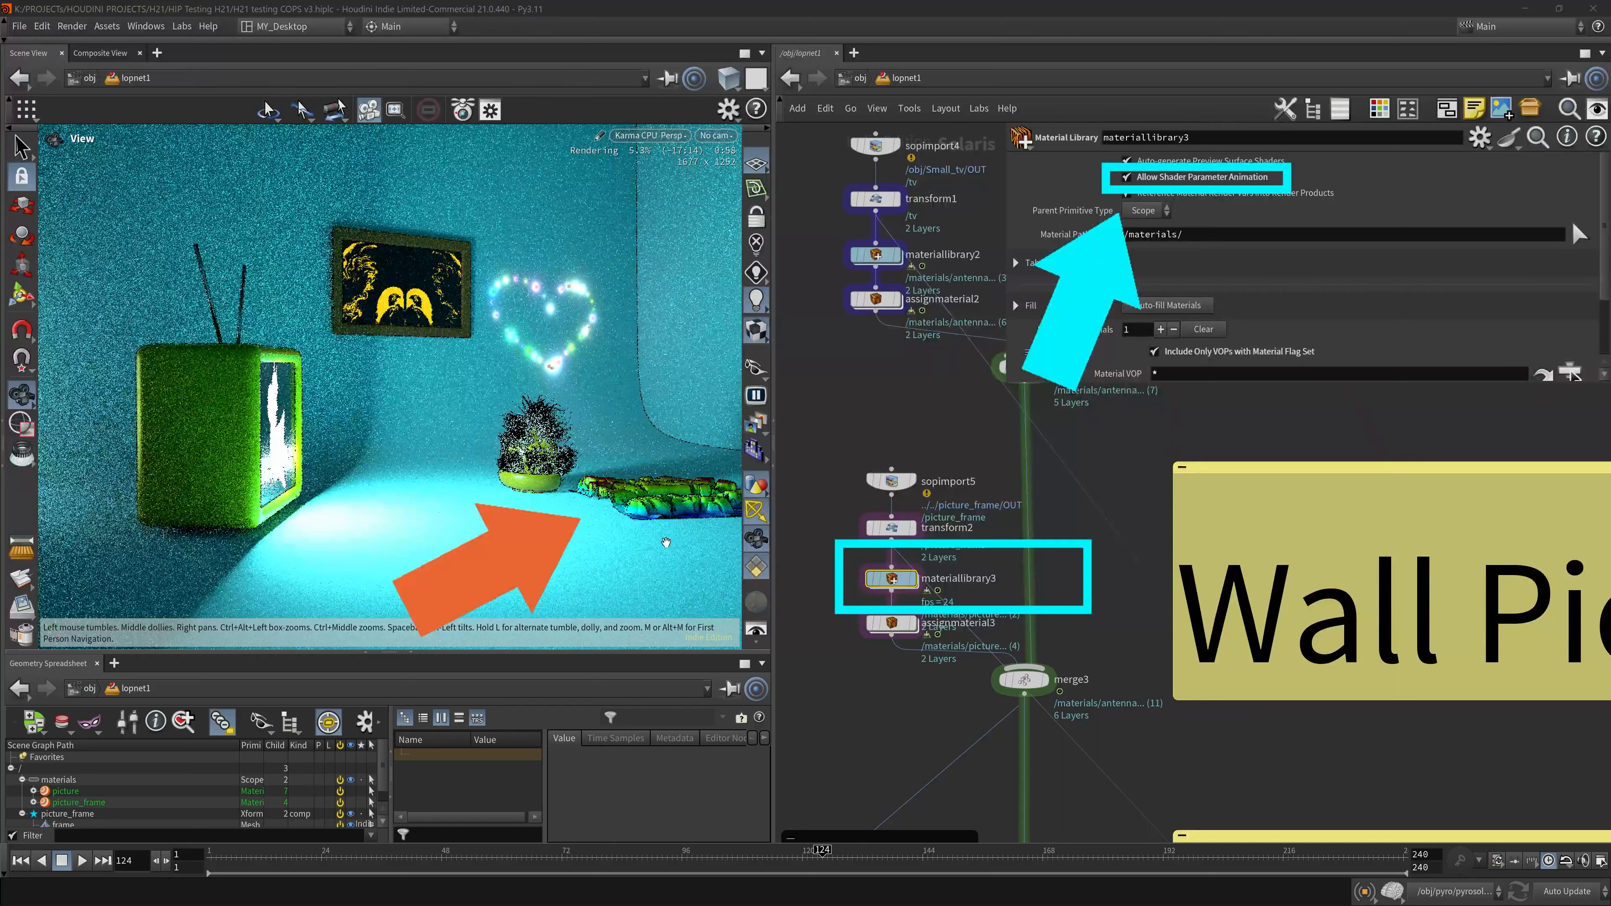
- Open the tv_screen material in materiallibrary2 and examine the toy_mask and toy_color image filename paths
{"action": "left_click", "coordinate": [673, 137]}
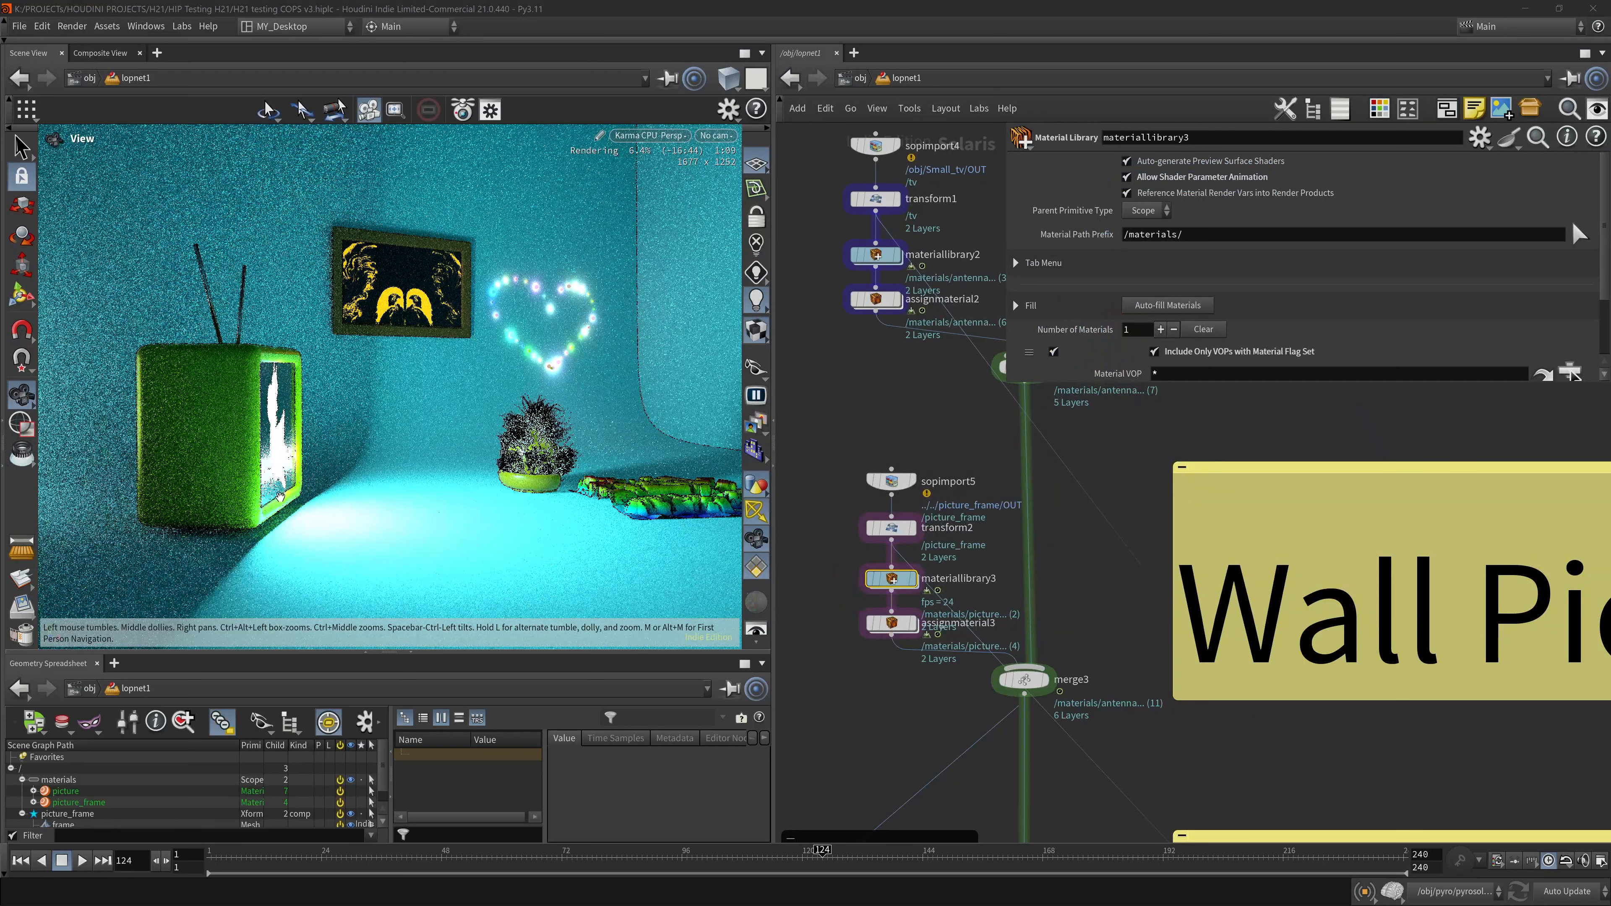
{"action": "middle_click_drag", "start_coordinate": [979, 238], "coordinate": [972, 489]}
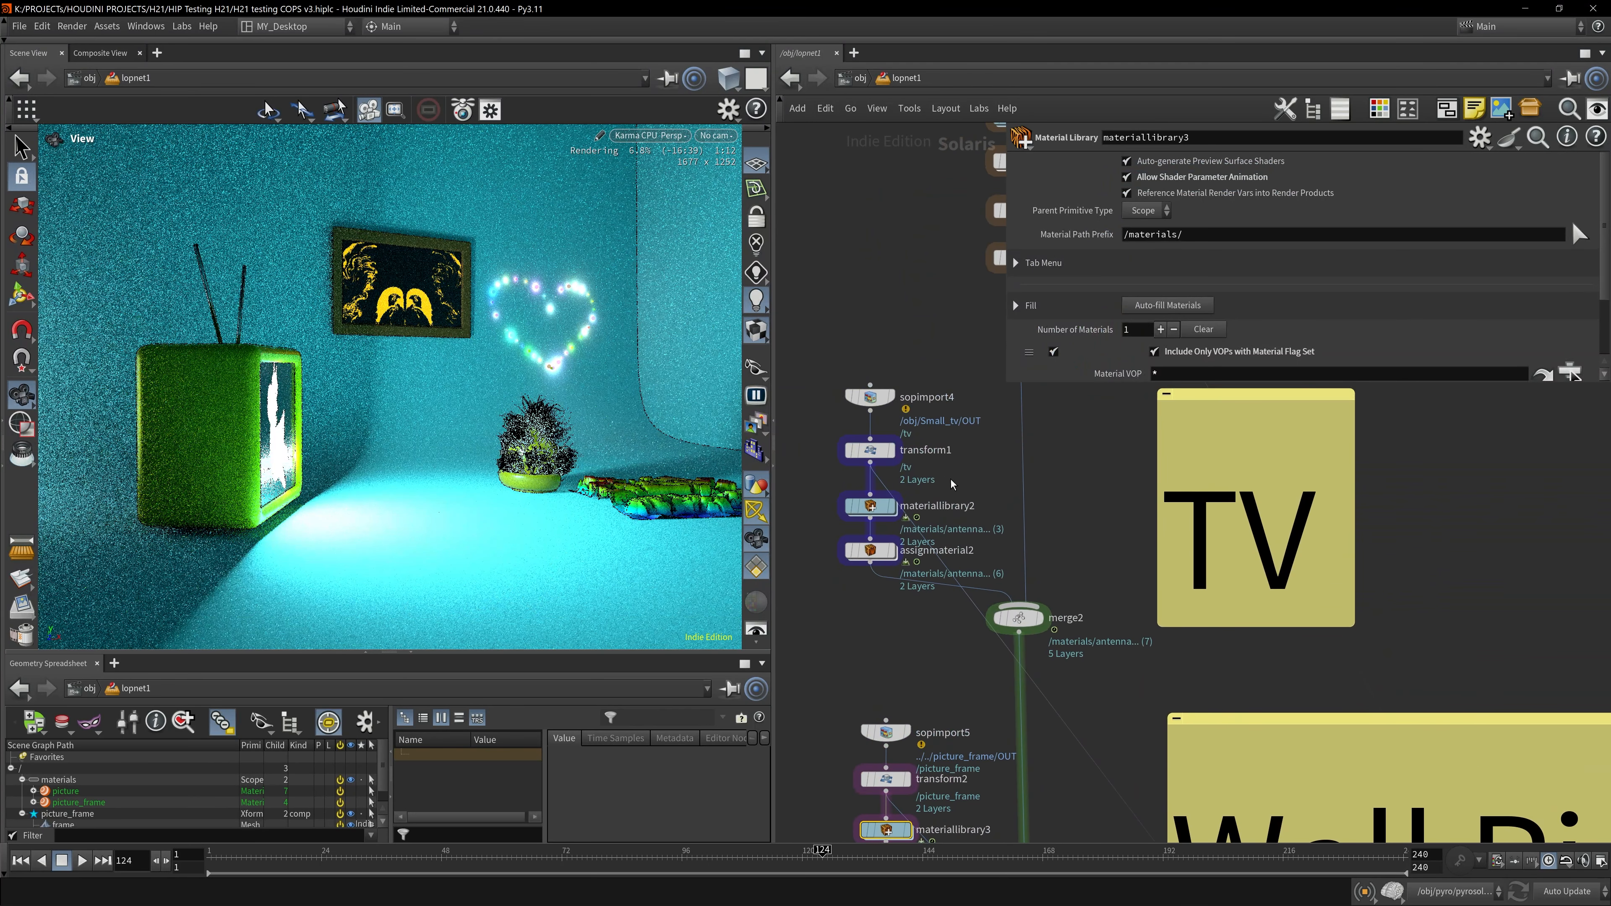
{"action": "double_click", "coordinate": [868, 506]}
{"action": "double_click", "coordinate": [931, 439]}
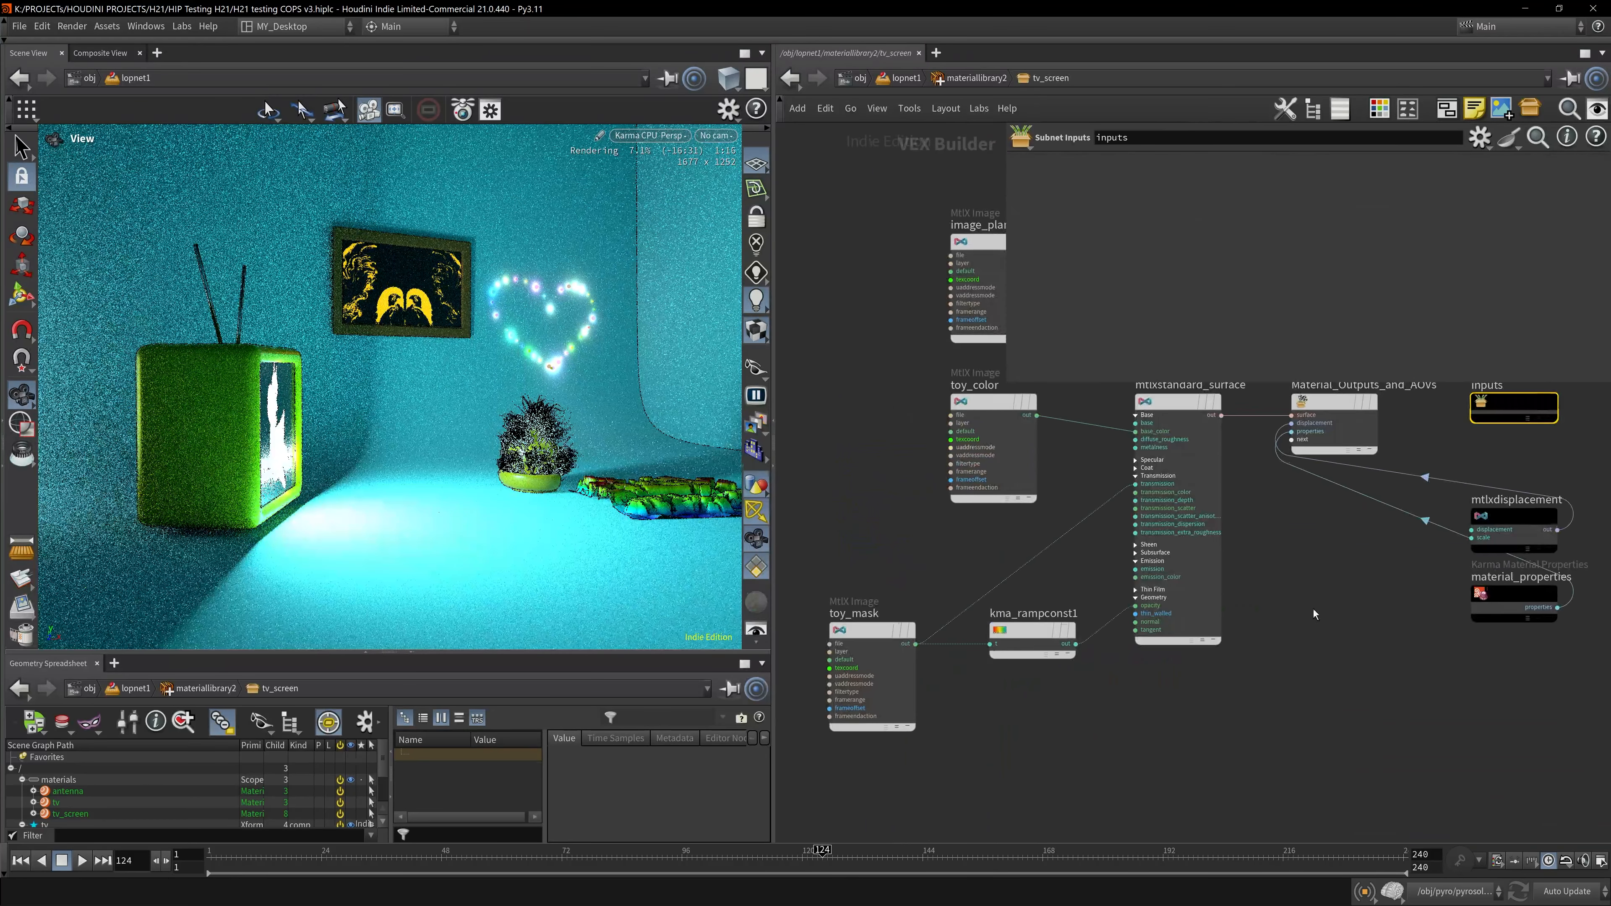
{"action": "left_click", "coordinate": [861, 785]}
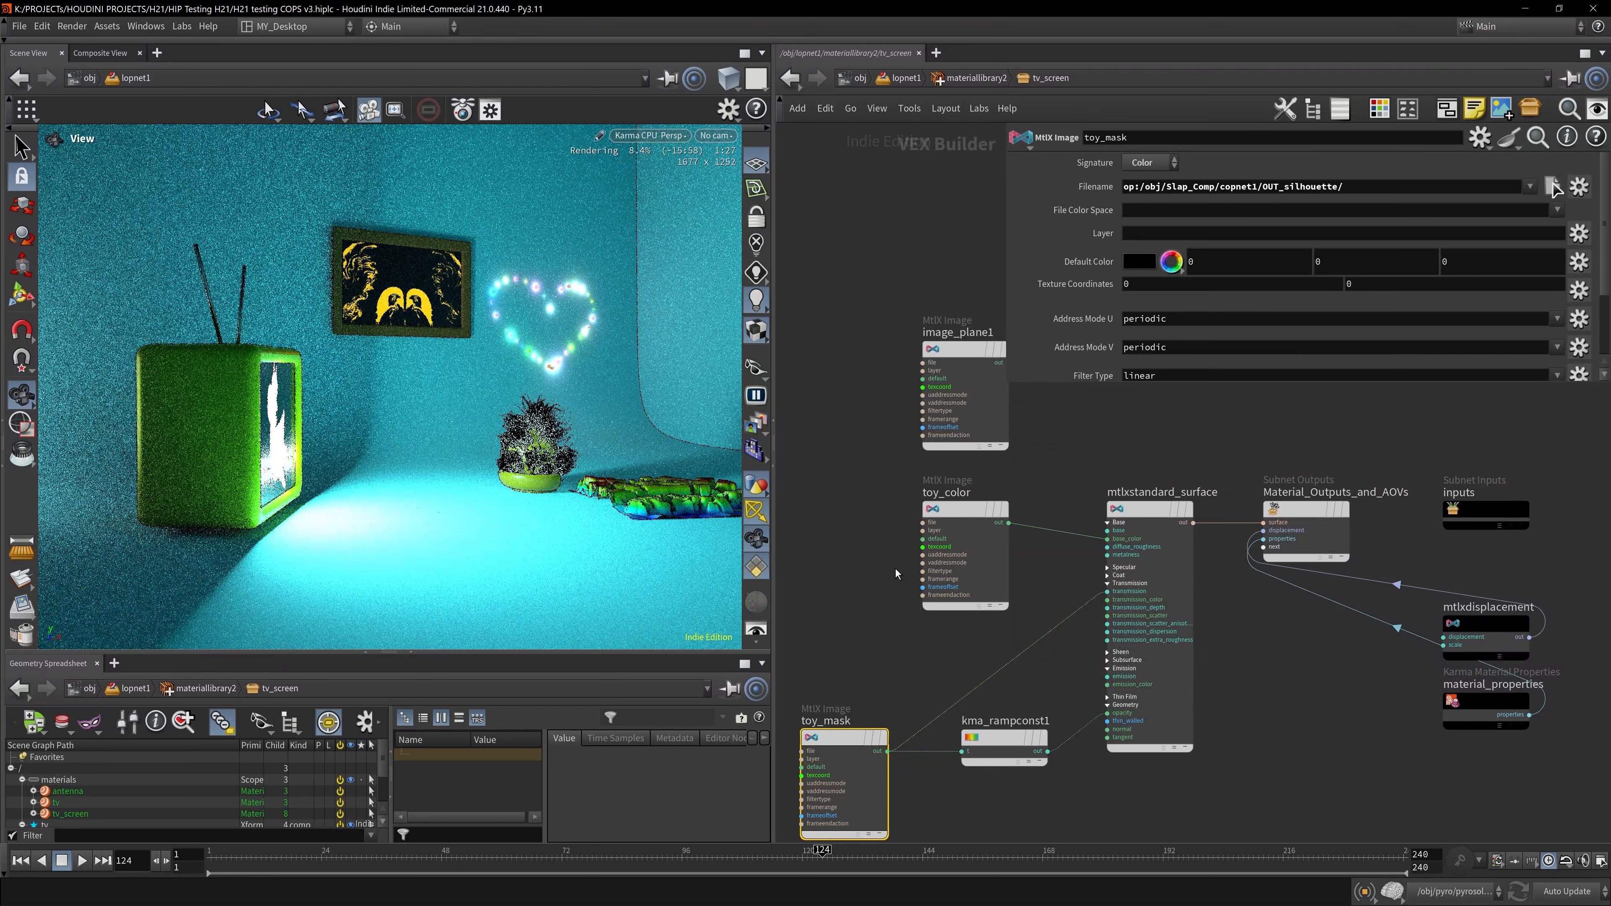
{"action": "left_click", "coordinate": [964, 535]}
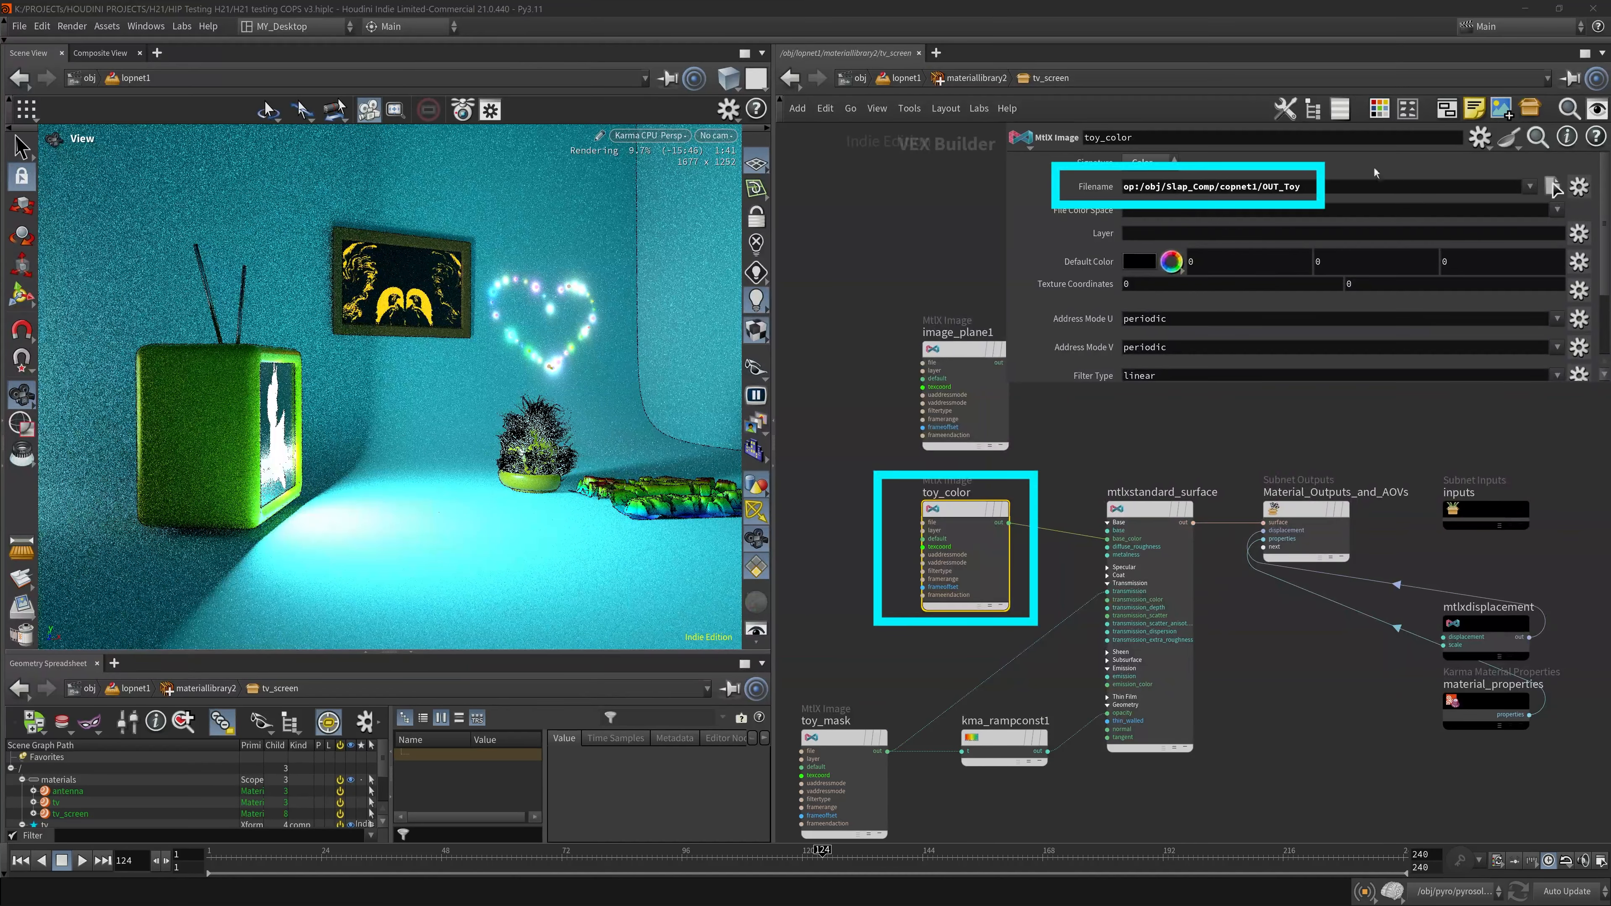
{"action": "left_click_drag", "start_coordinate": [1146, 186], "coordinate": [1458, 186]}
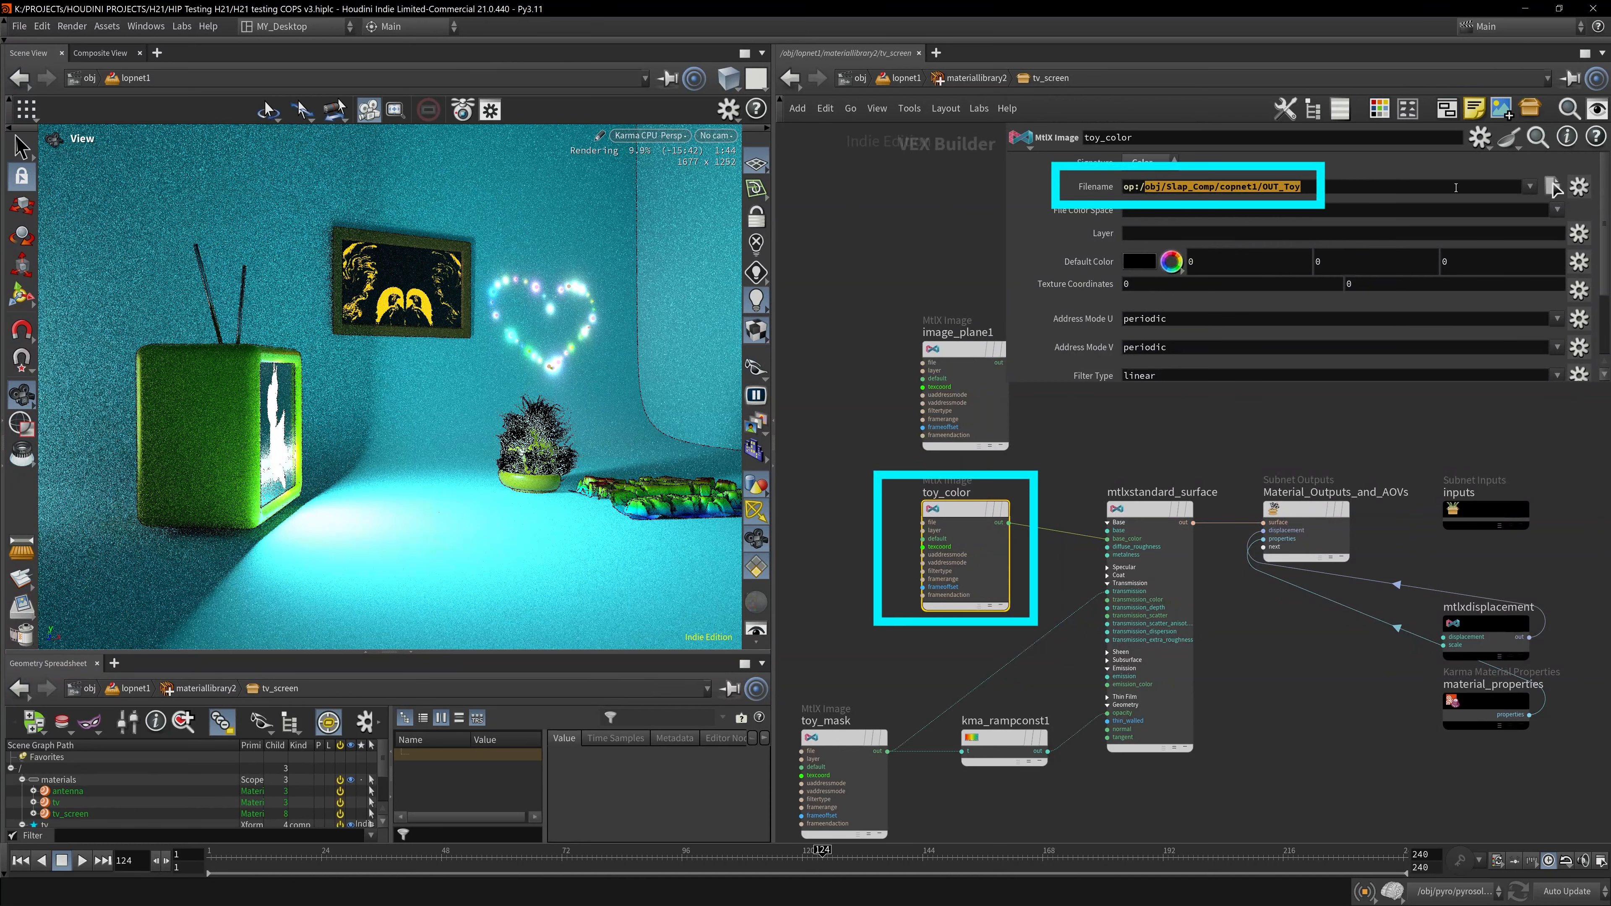
{"action": "left_click", "coordinate": [1162, 184]}
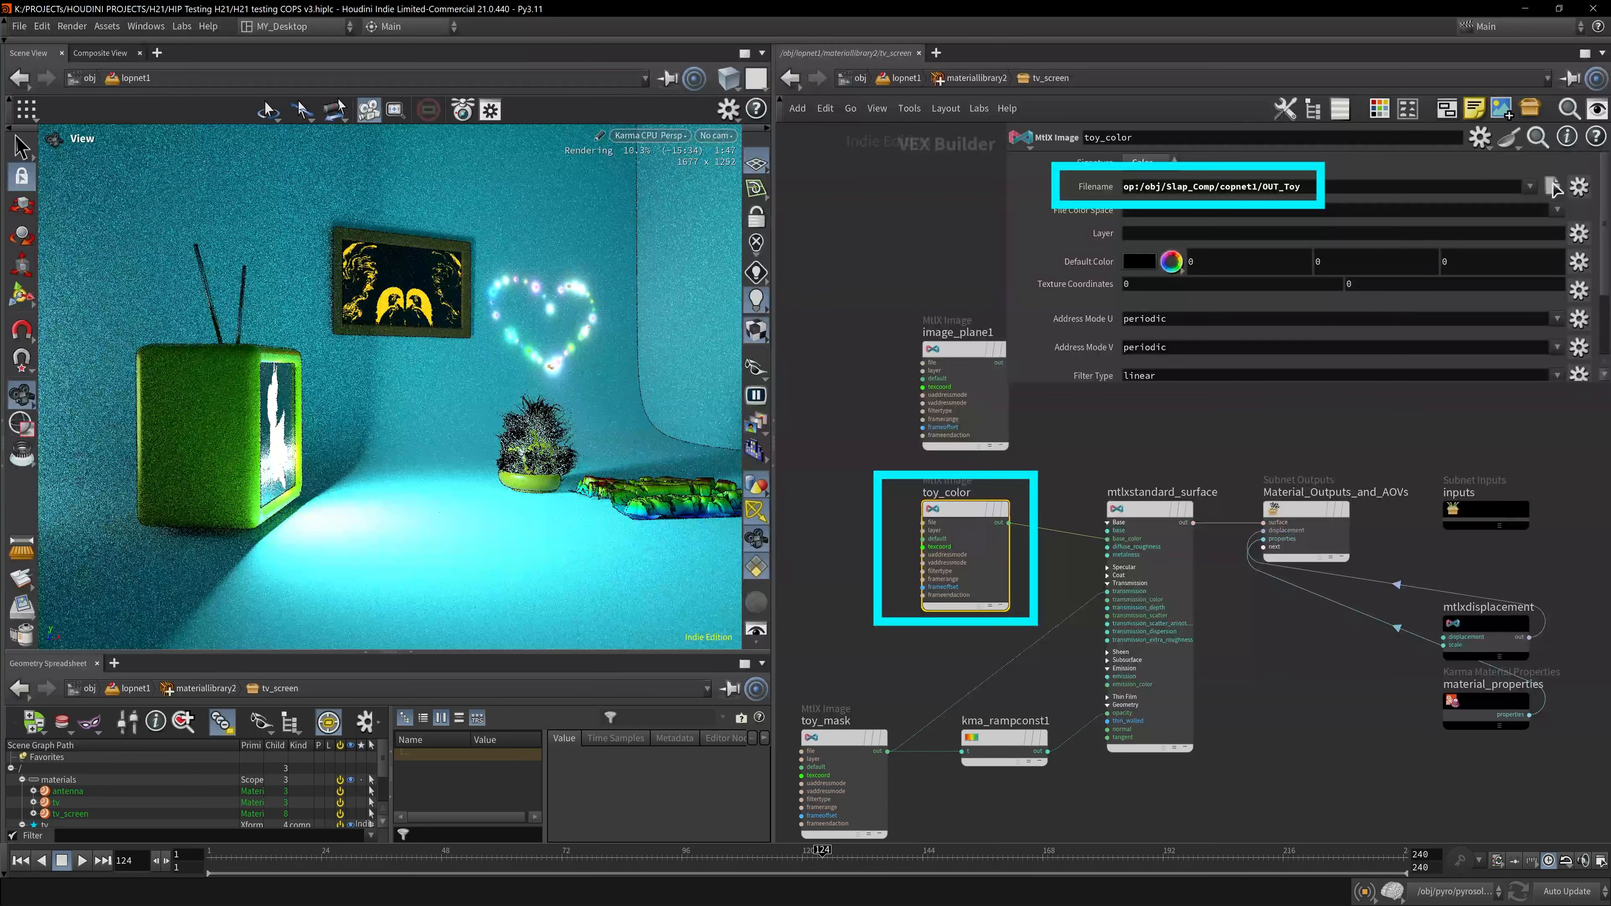
- Open the Slap_Comp copnet1 network and inspect the file1 node's toy.exr image in the viewport
{"action": "left_click", "coordinate": [859, 78]}
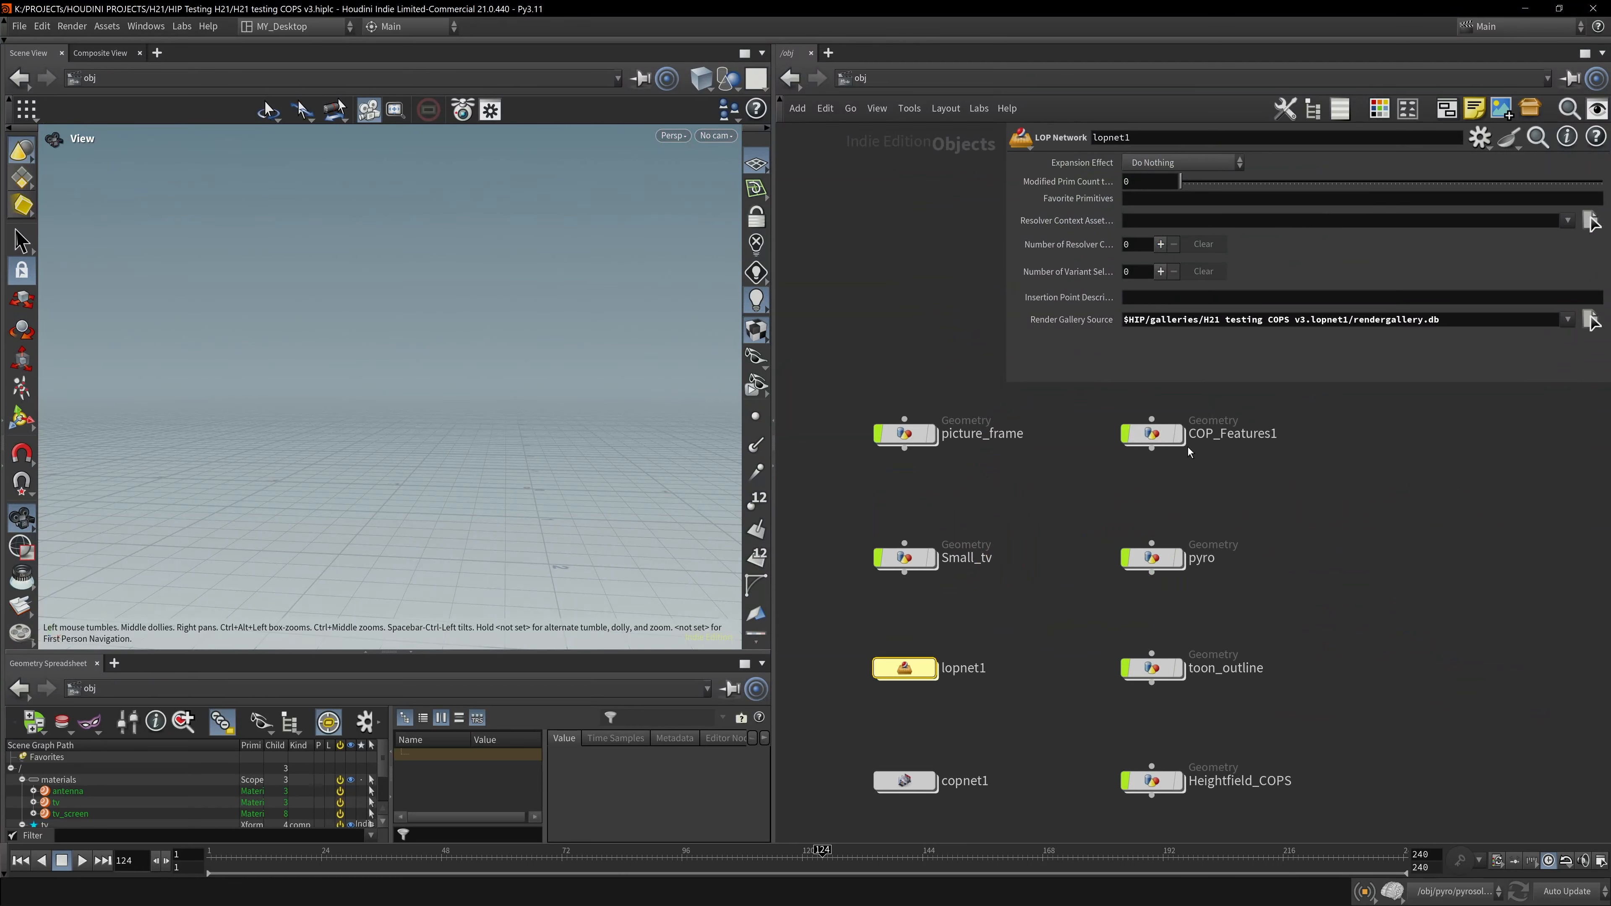
{"action": "middle_click_drag", "start_coordinate": [1259, 508], "coordinate": [1263, 543]}
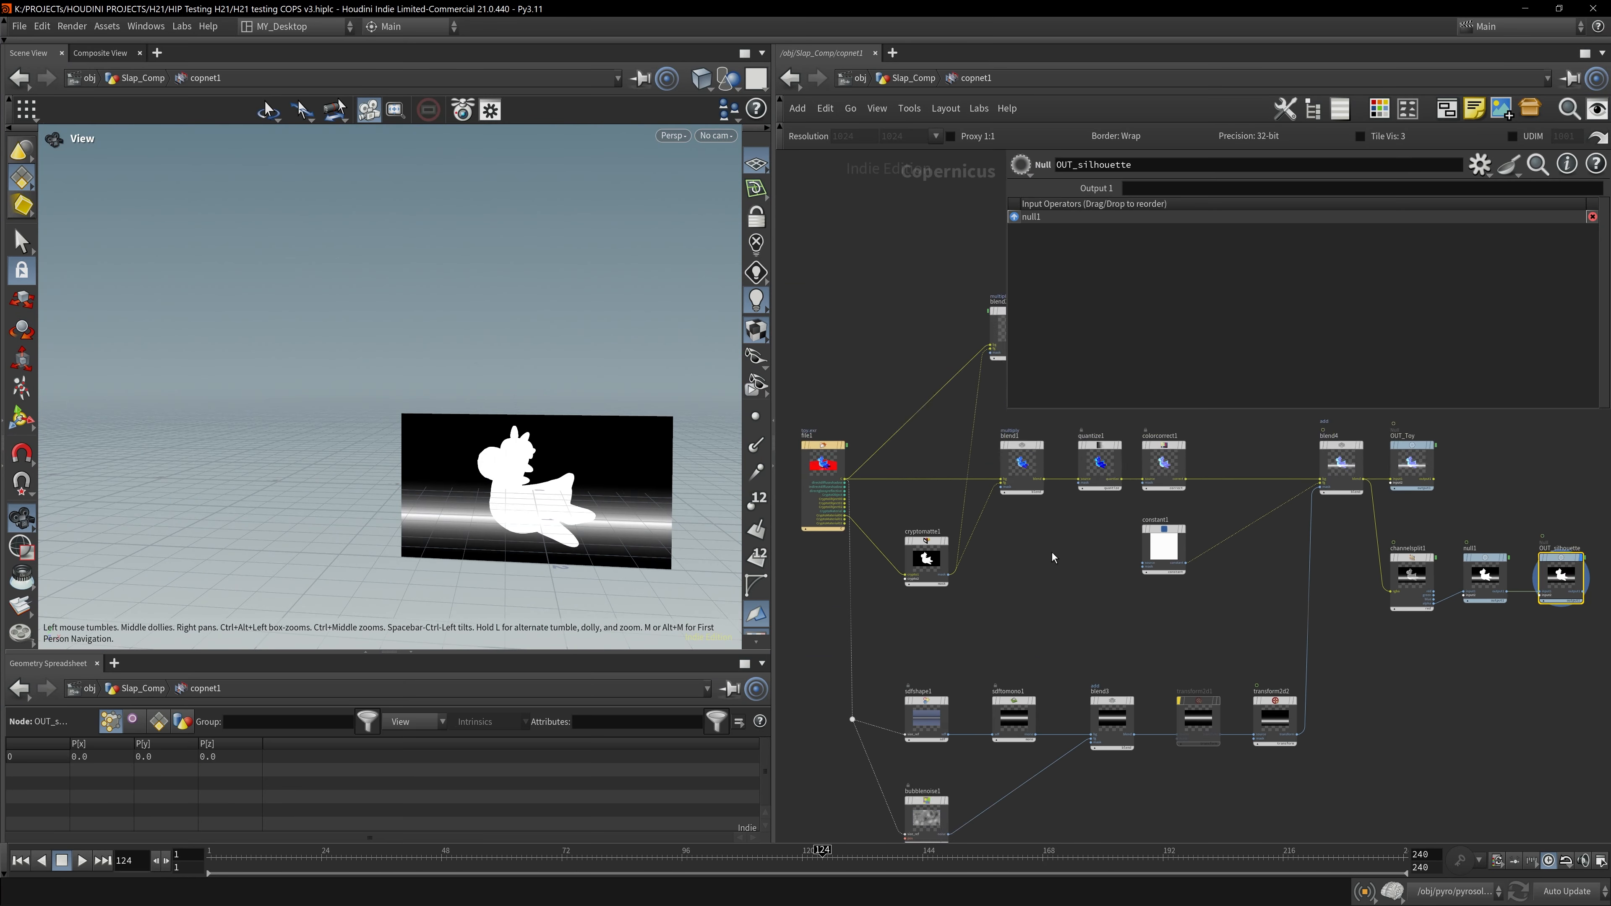
{"action": "middle_click_drag", "start_coordinate": [1119, 590], "coordinate": [1107, 520]}
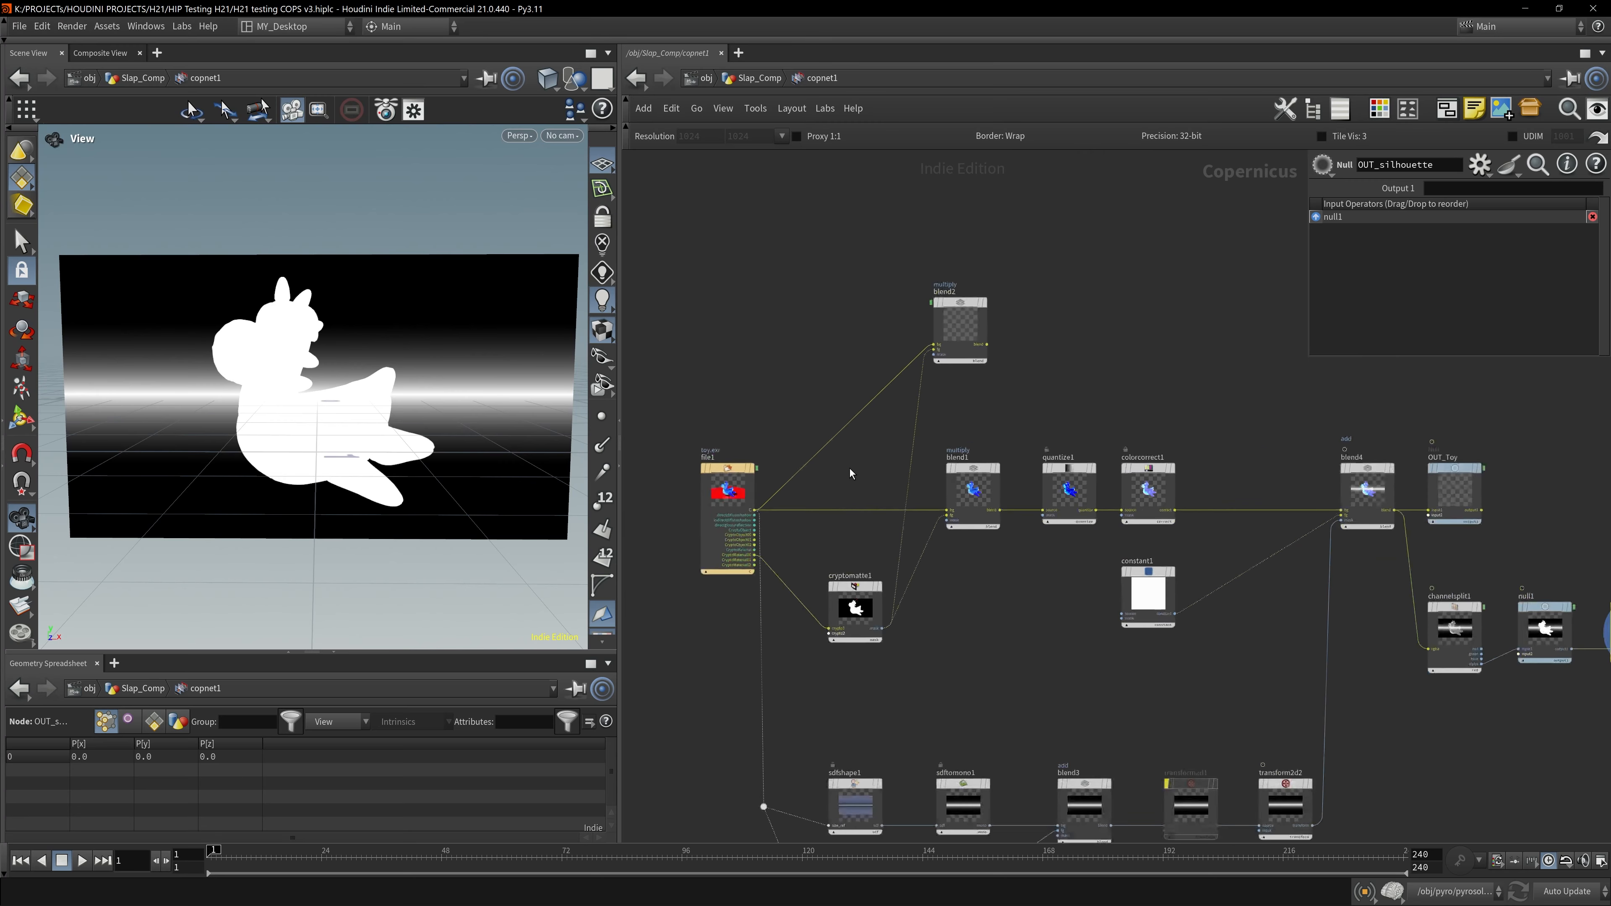
{"action": "scroll", "coordinate": [850, 467], "scroll_direction": "up", "scroll_amount": 3}
{"action": "scroll", "coordinate": [851, 466], "scroll_direction": "up", "scroll_amount": 1}
{"action": "middle_click_drag", "start_coordinate": [631, 583], "coordinate": [846, 583]}
{"action": "left_click", "coordinate": [845, 584]}
{"action": "key", "text": "r"}
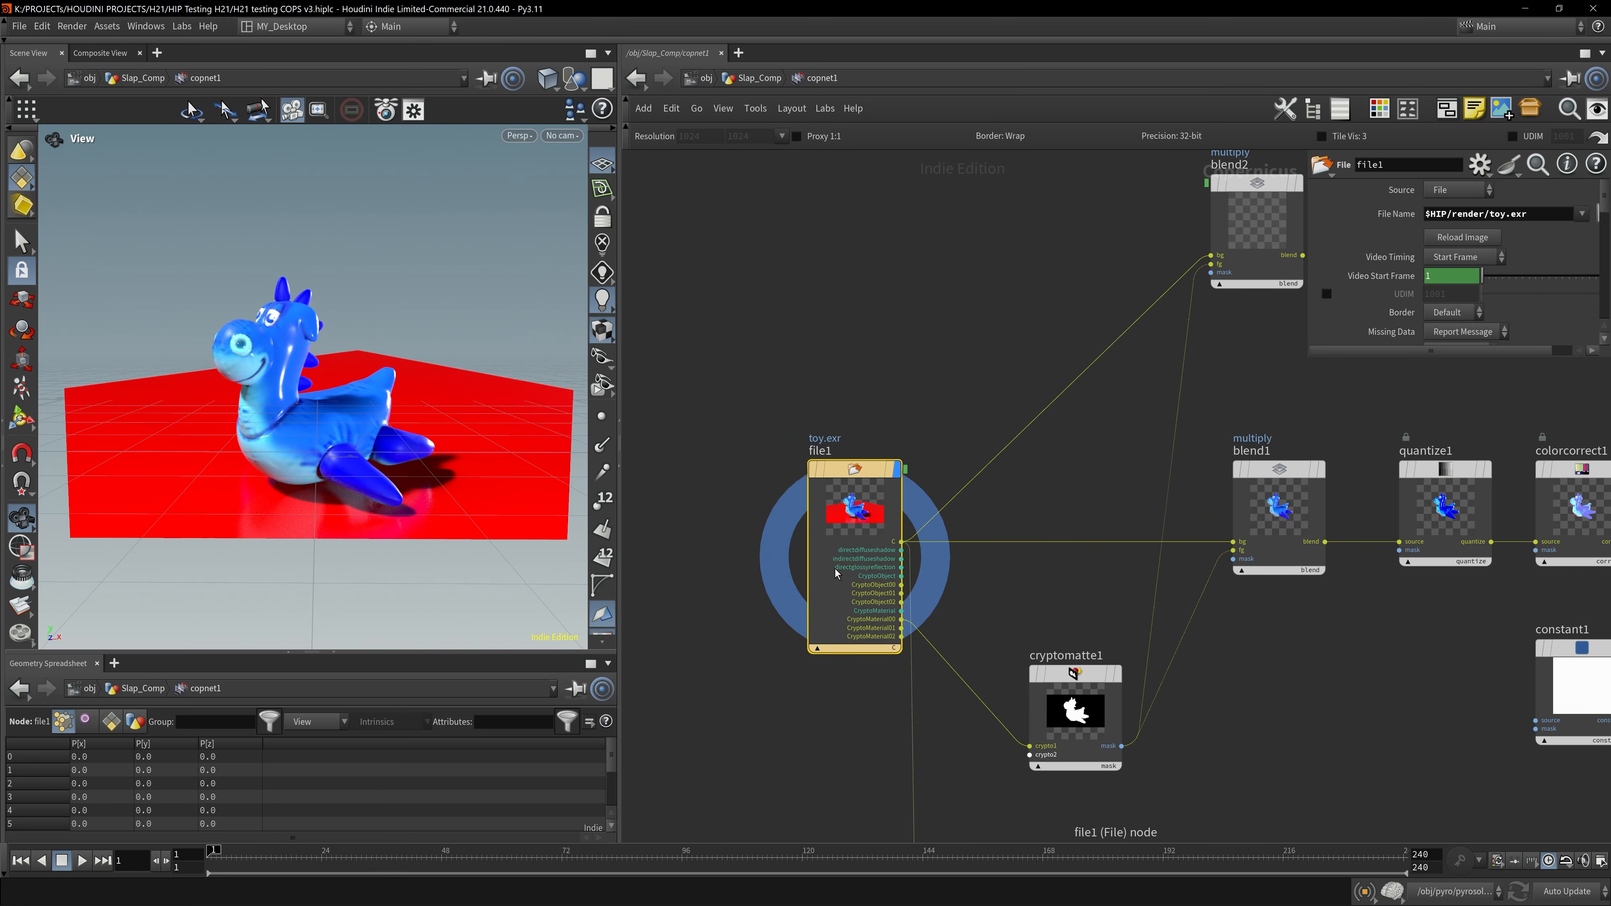
{"action": "mouse_move", "coordinate": [234, 381]}
{"action": "left_mouse_down"}
{"action": "mouse_move", "coordinate": [430, 360]}
{"action": "mouse_move", "coordinate": [215, 367]}
{"action": "mouse_move", "coordinate": [280, 478]}
{"action": "mouse_move", "coordinate": [279, 347]}
{"action": "mouse_move", "coordinate": [316, 369]}
{"action": "mouse_move", "coordinate": [253, 345]}
{"action": "left_mouse_up"}
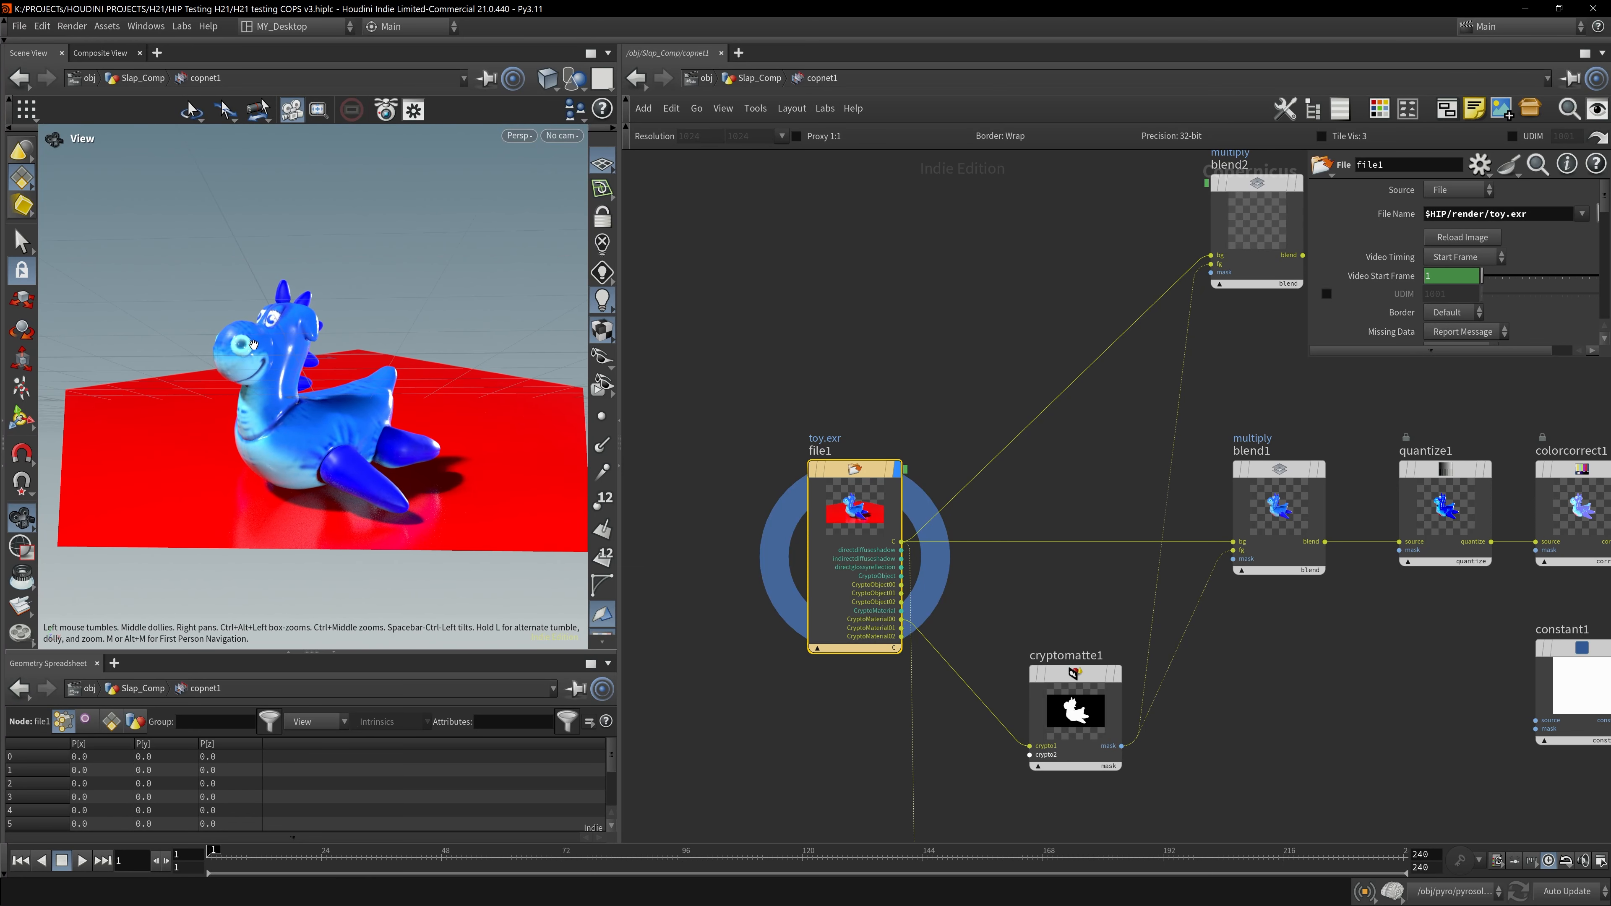
{"action": "left_click_drag", "start_coordinate": [388, 440], "coordinate": [388, 437]}
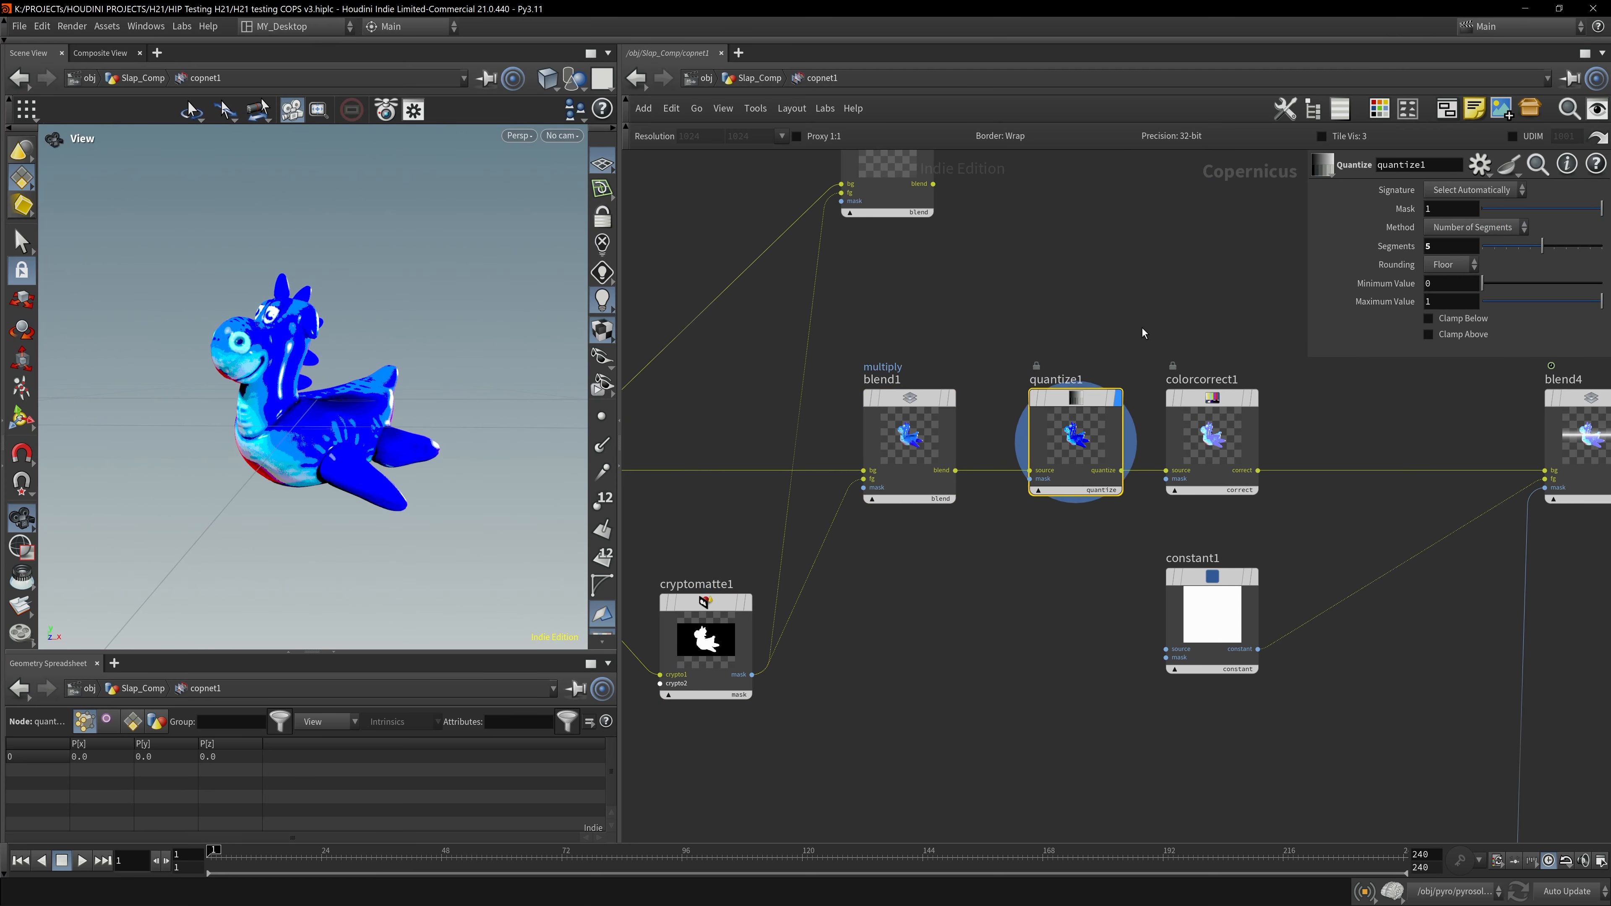
- Inspect the colorcorrect1, sdfshape1, sdftomono1 and blend3 nodes of the compositing chain
{"action": "left_click", "coordinate": [1255, 443]}
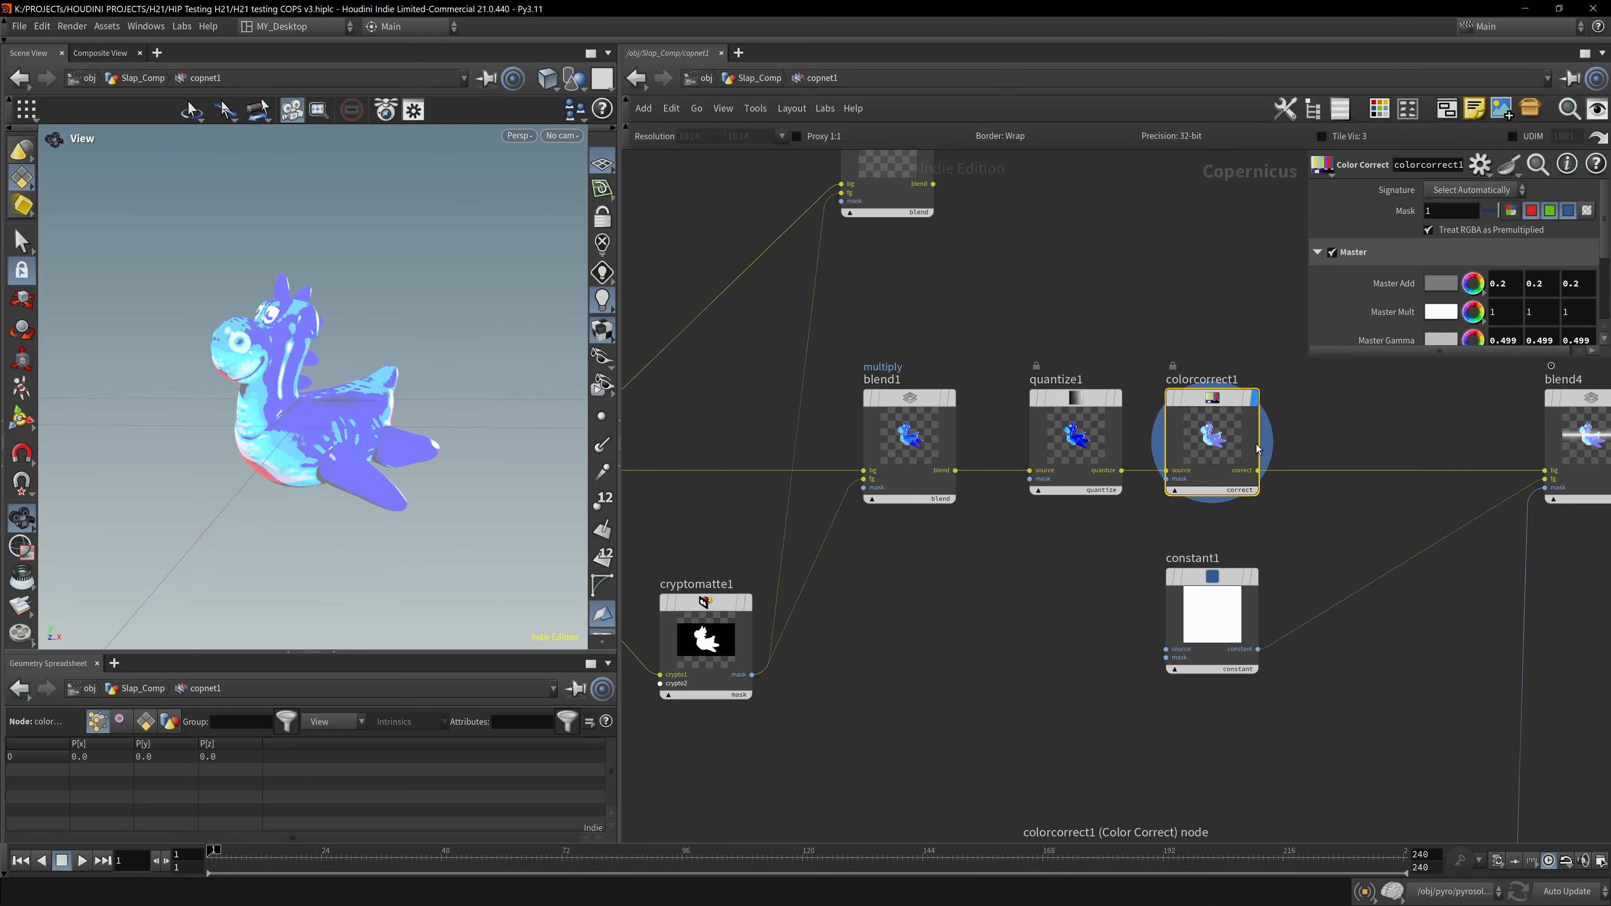
{"action": "scroll", "coordinate": [1332, 634], "scroll_direction": "down", "scroll_amount": 2}
{"action": "middle_click_drag", "start_coordinate": [1332, 646], "coordinate": [889, 616]}
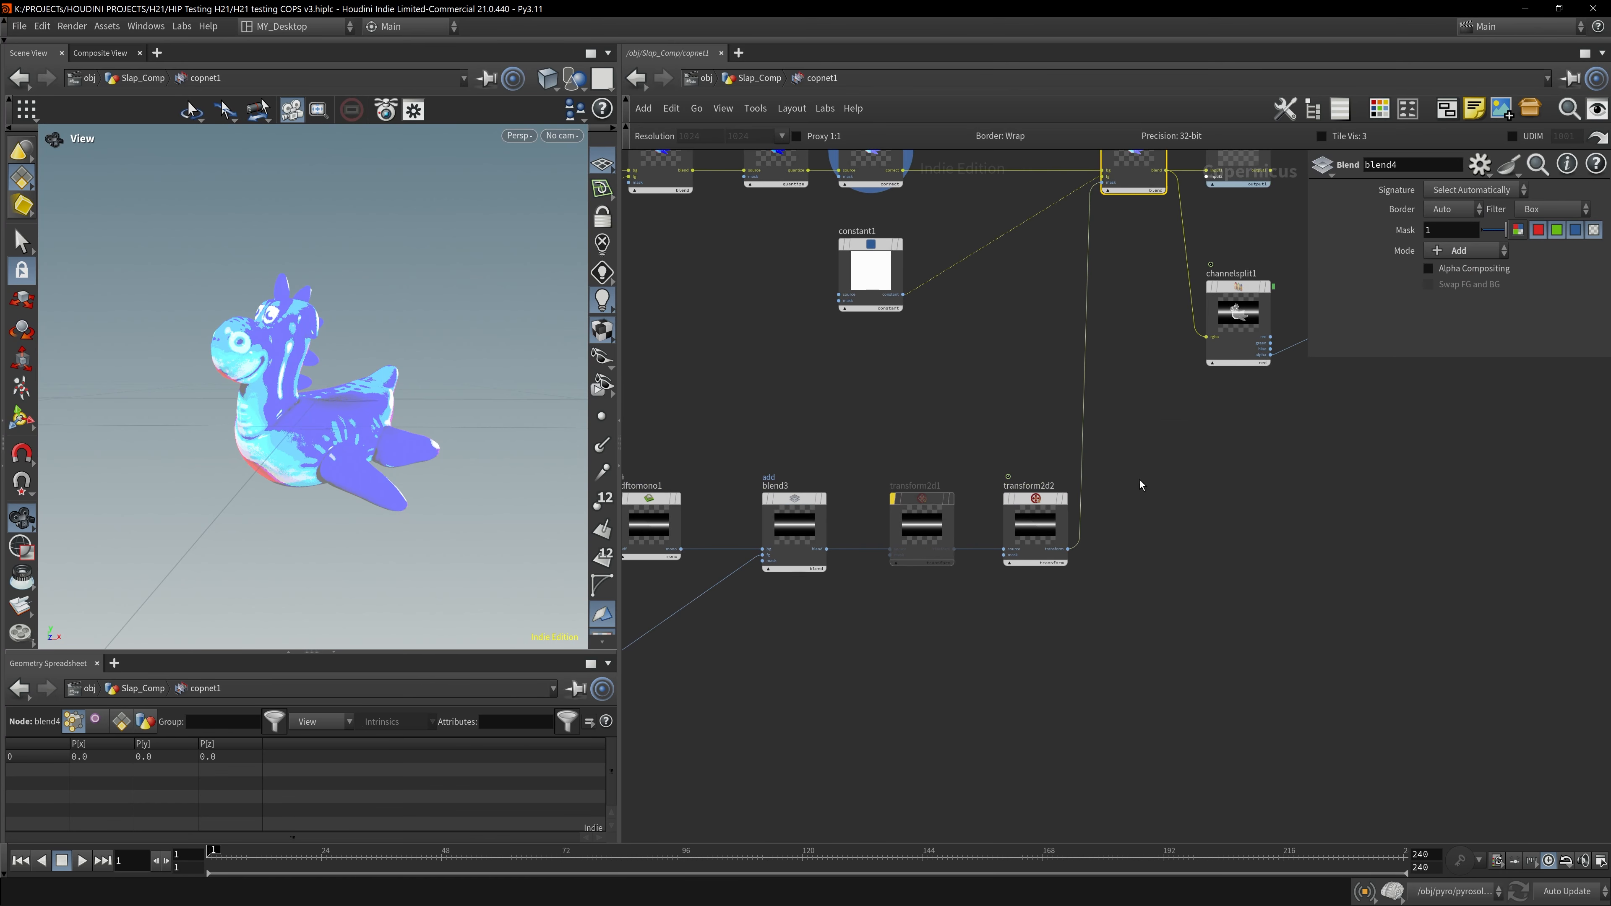
{"action": "middle_click_drag", "start_coordinate": [1085, 608], "coordinate": [1391, 617]}
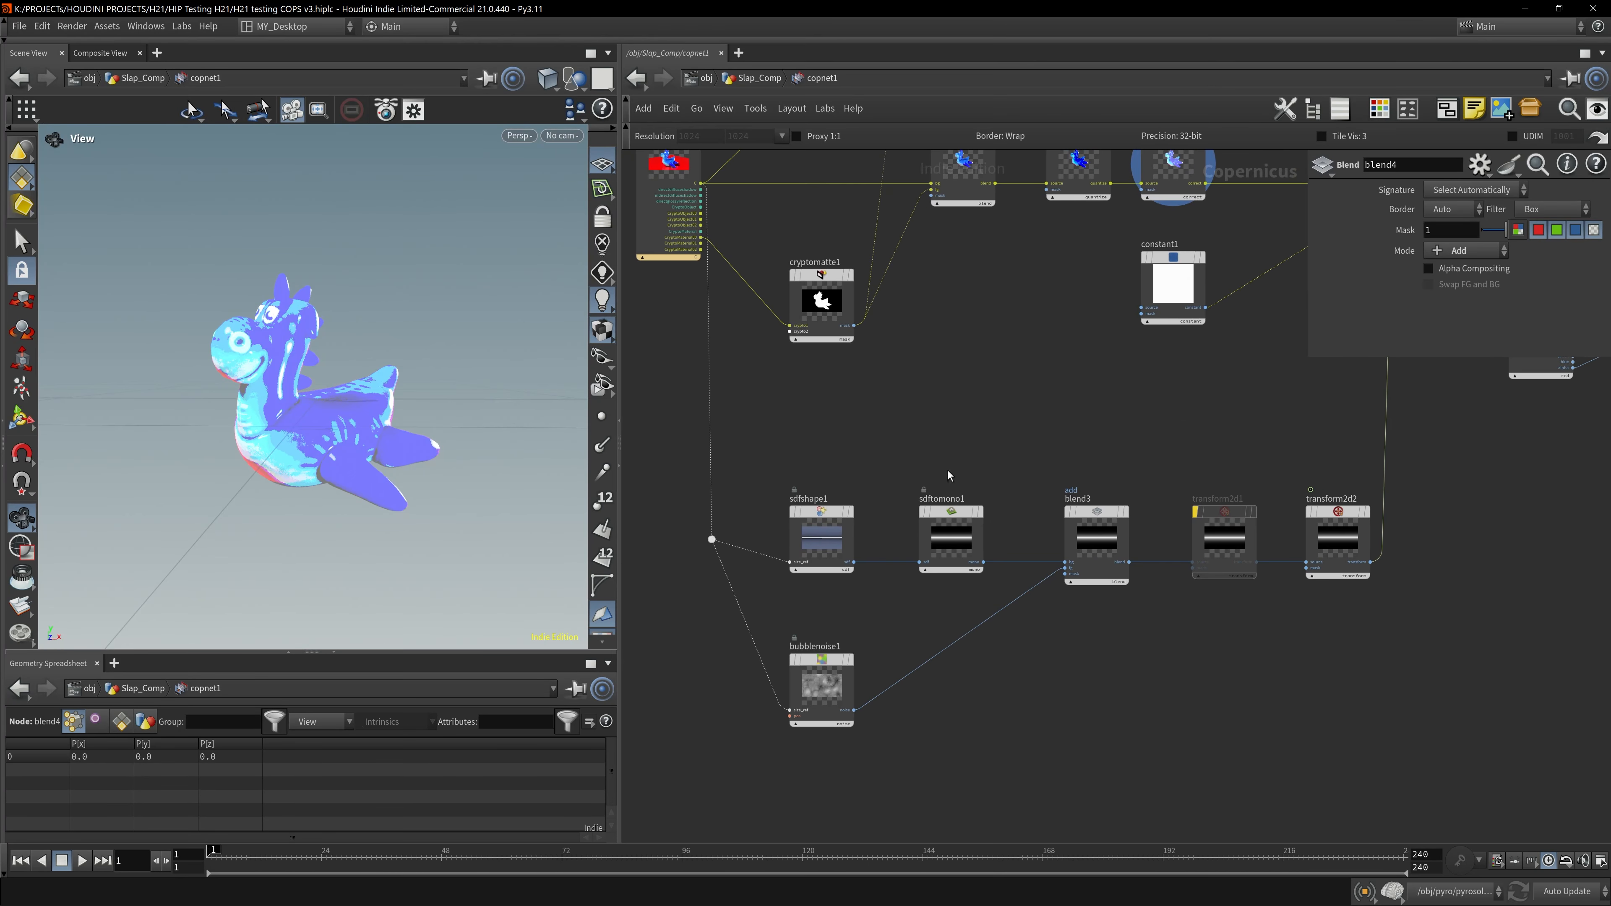
{"action": "left_click", "coordinate": [831, 539]}
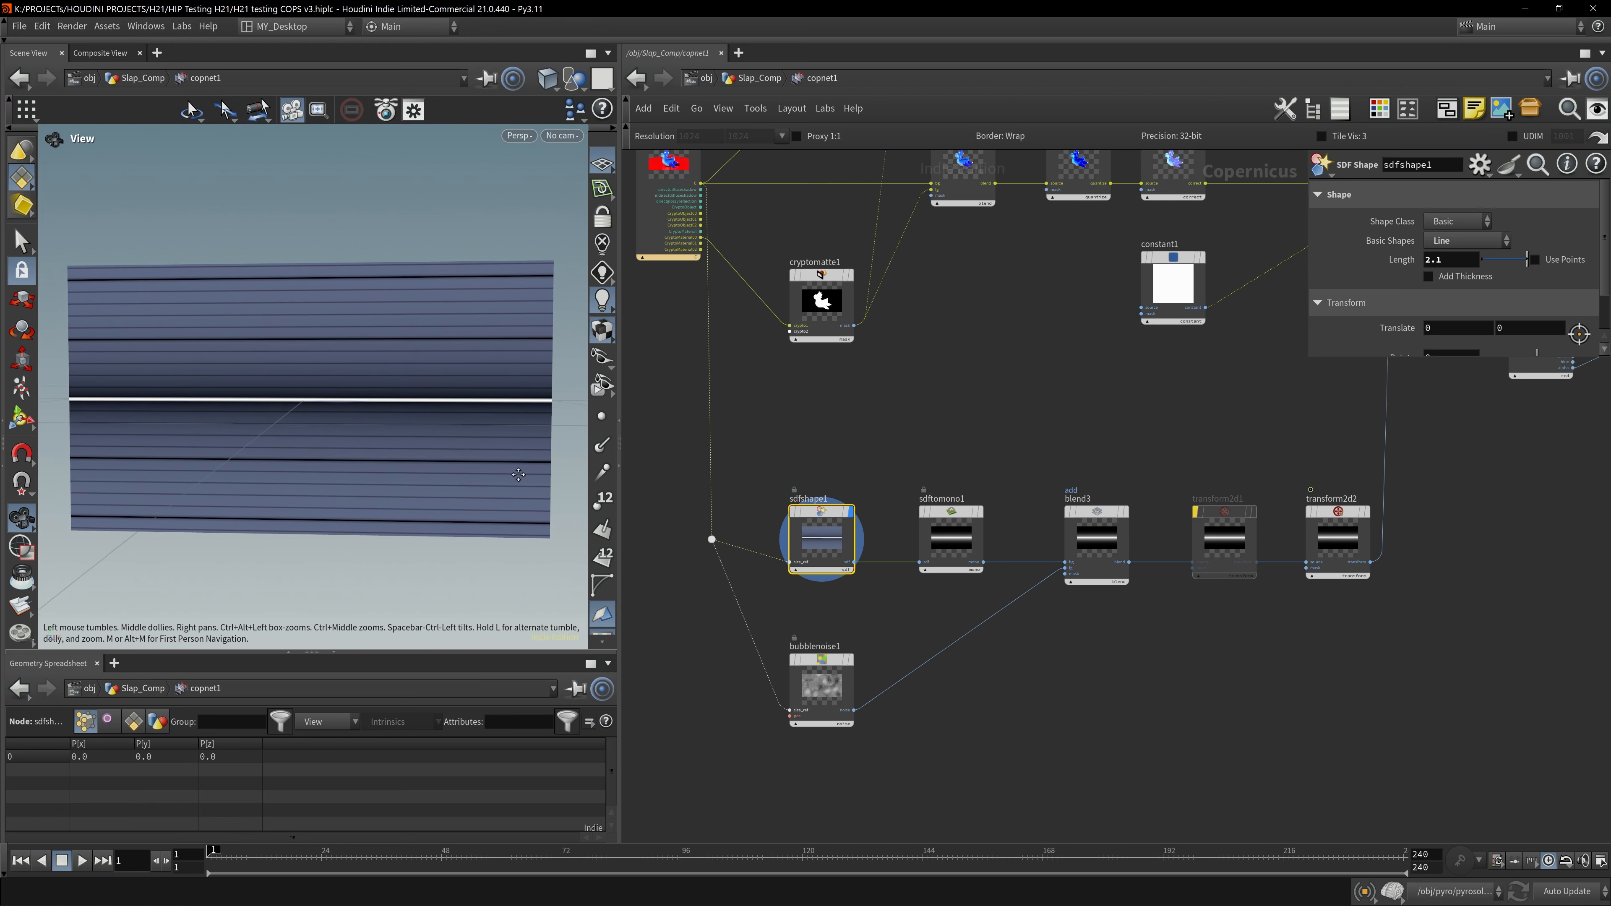
{"action": "left_click", "coordinate": [951, 539]}
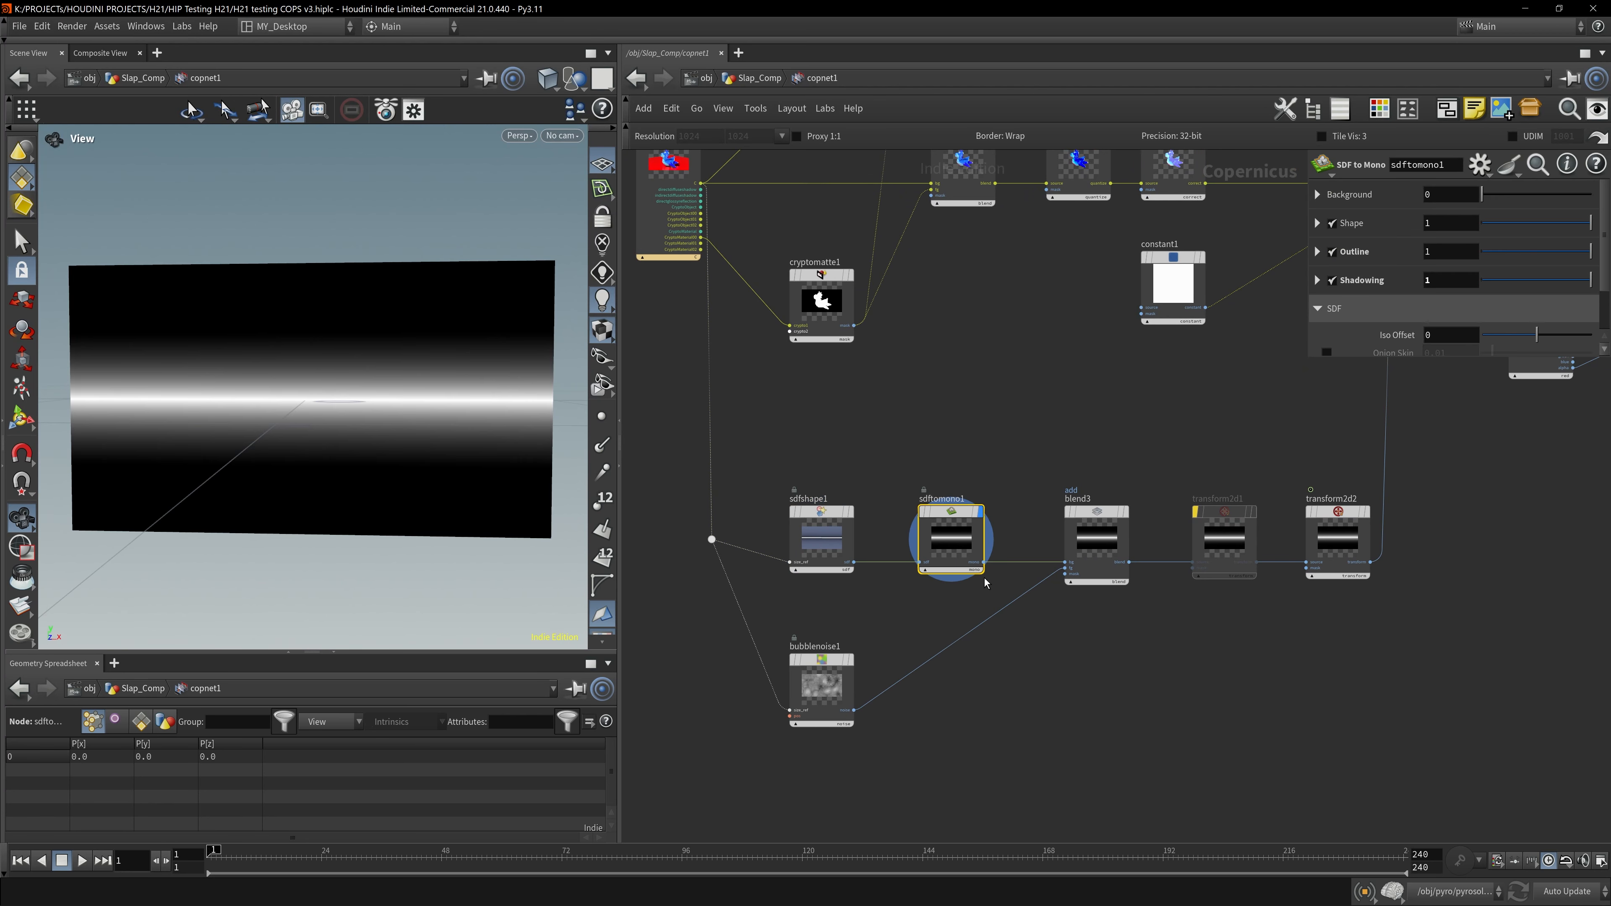
{"action": "left_click", "coordinate": [1096, 545]}
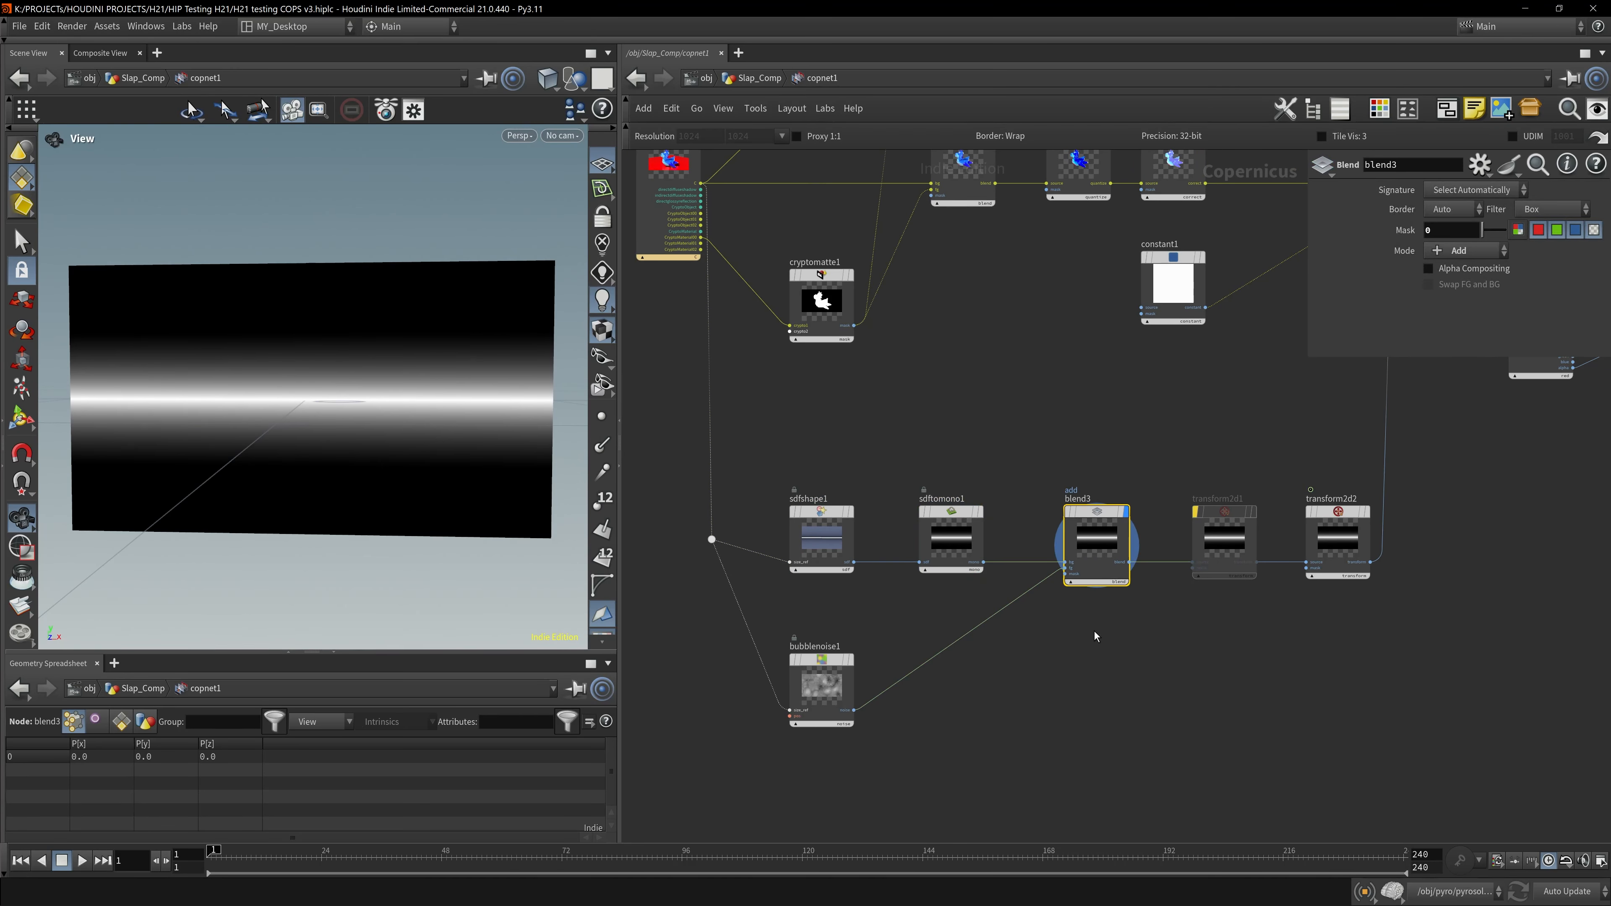